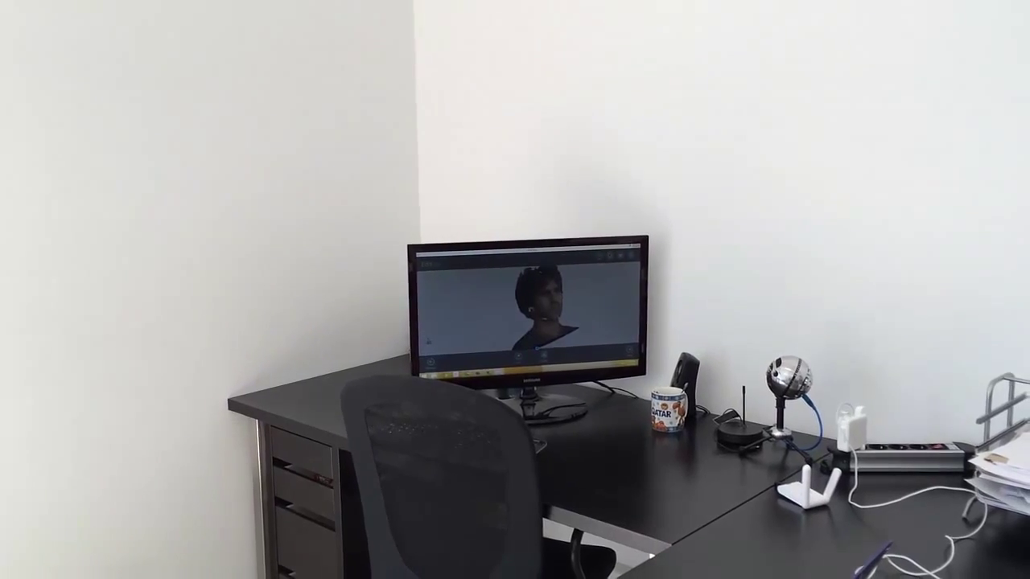
Orbit the head-and-shoulders scan in Sense's Edit step to inspect it
{"action": "left_click_drag", "start_coordinate": [559, 285], "coordinate": [610, 338]}
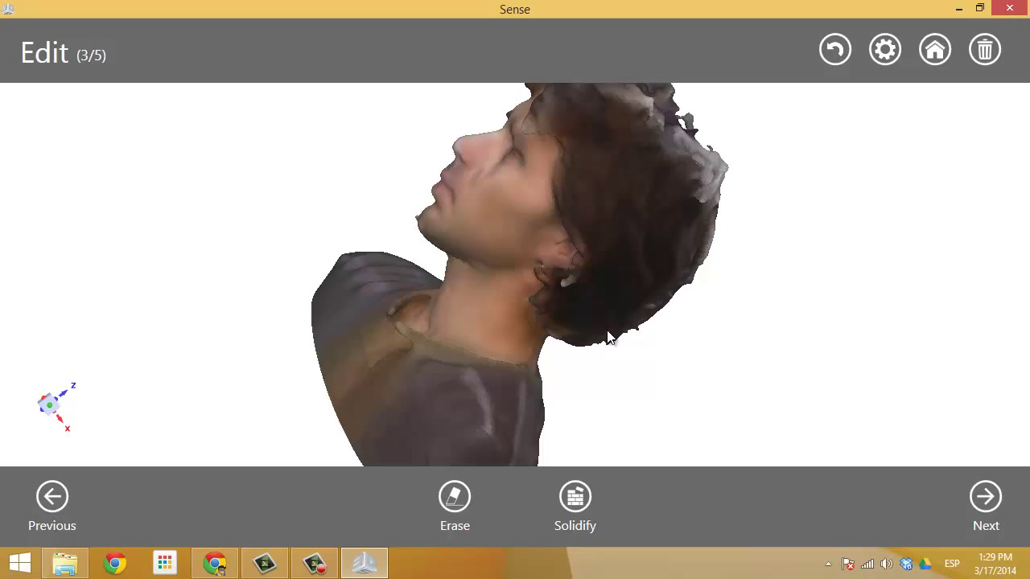
Advance to Enhance and save the scan as Sense.stl on the Desktop
{"action": "left_click", "coordinate": [987, 497]}
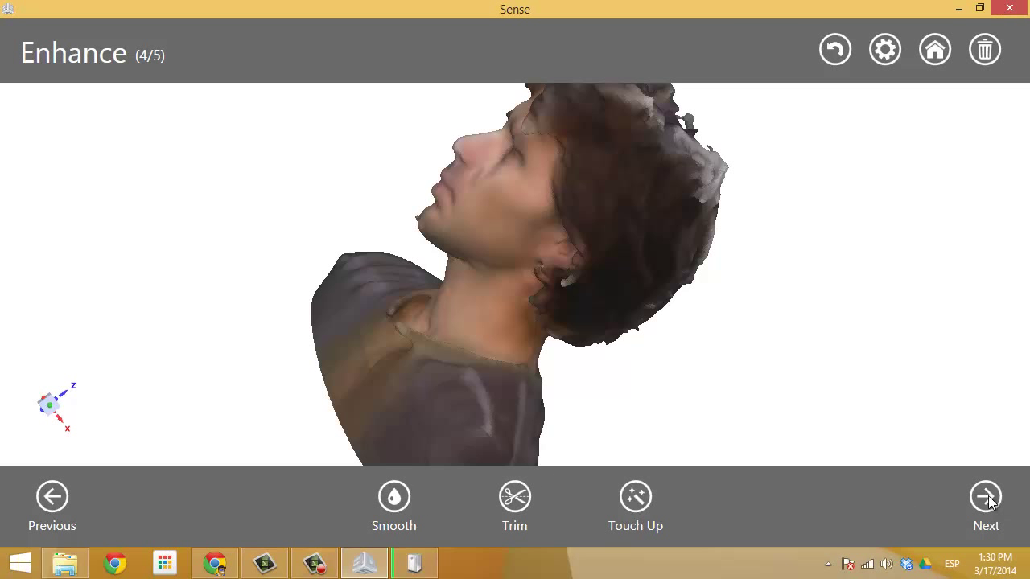
{"action": "left_click", "coordinate": [395, 497]}
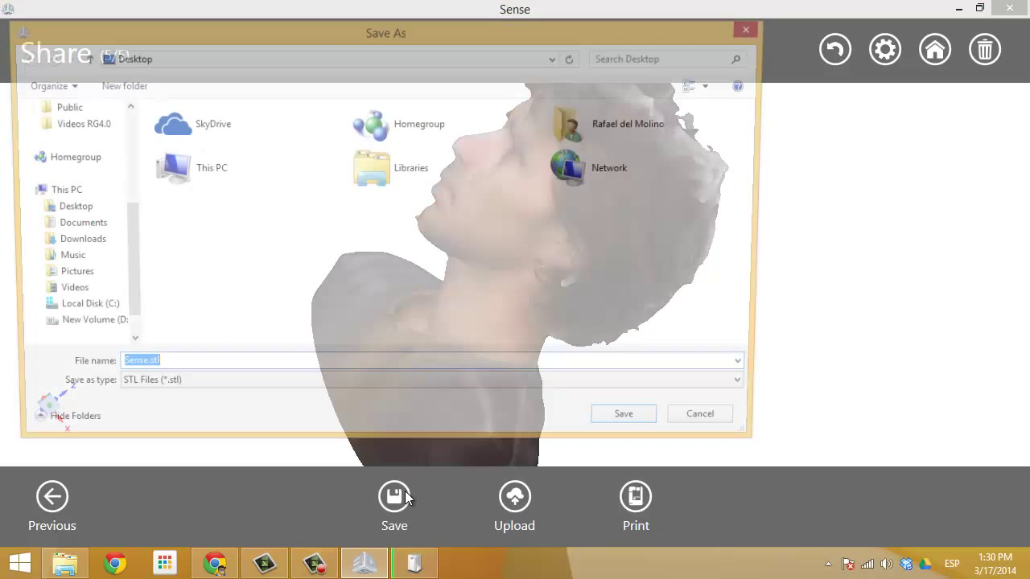
{"action": "left_click", "coordinate": [636, 425]}
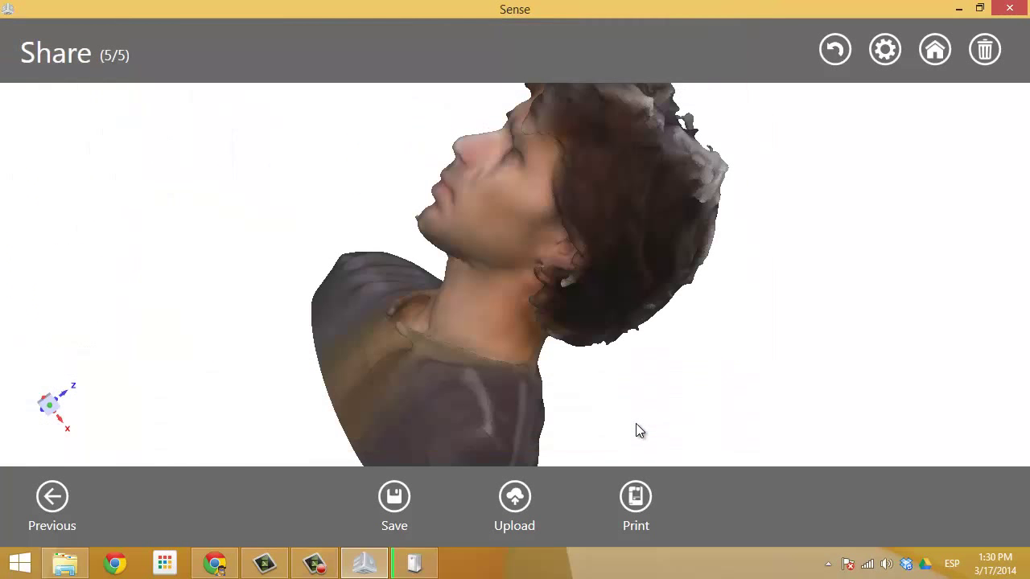
Save the scan again as Sense.obj using the OBJ Files (*.obj) type
{"action": "left_click", "coordinate": [385, 507]}
{"action": "left_click", "coordinate": [335, 391]}
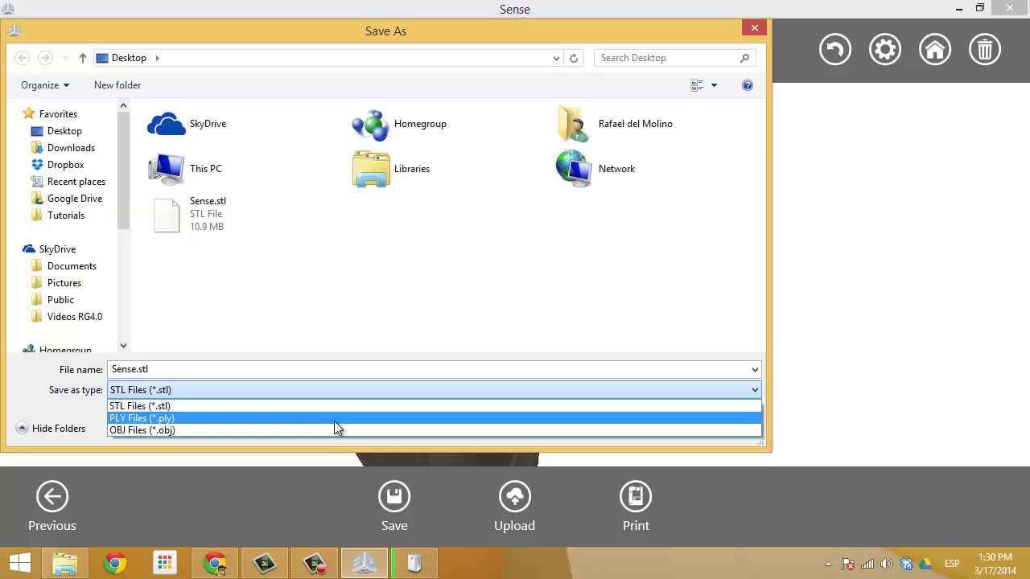
{"action": "left_click", "coordinate": [343, 429]}
{"action": "left_click", "coordinate": [631, 426]}
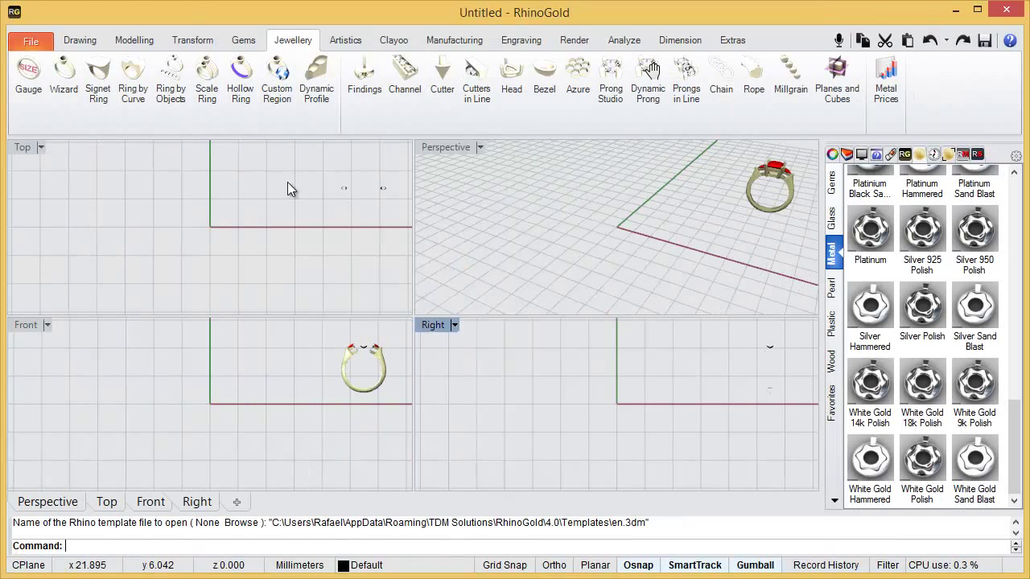
Open Sense.obj in RhinoGold, accepting the OBJ import options
{"action": "left_click", "coordinate": [31, 41]}
{"action": "left_click", "coordinate": [46, 103]}
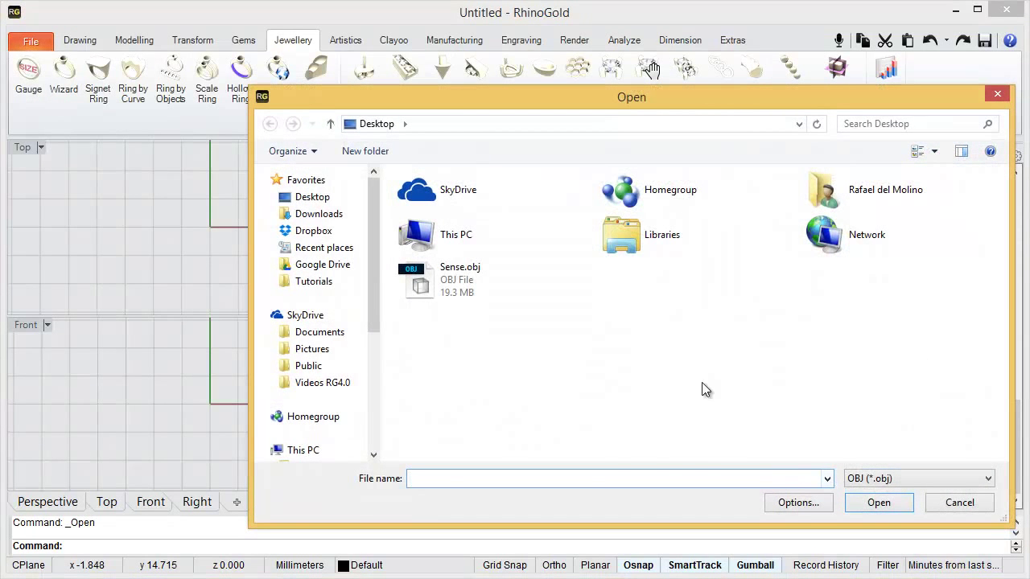
{"action": "left_click", "coordinate": [431, 279]}
{"action": "double_click", "coordinate": [445, 287]}
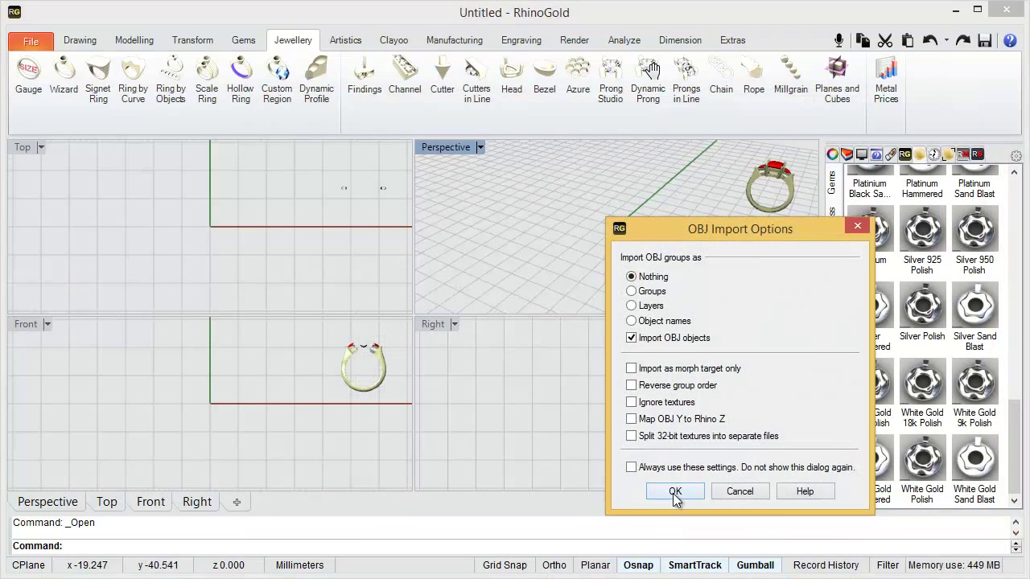
{"action": "left_click", "coordinate": [674, 492]}
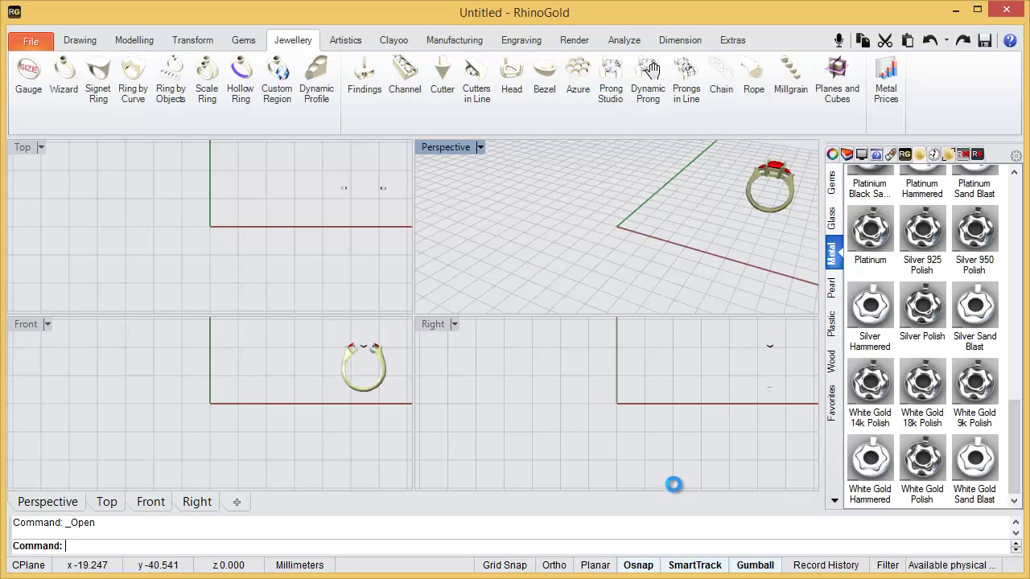
Inspect the coloured head in maximized Perspective, then view it from the Left side
{"action": "double_click", "coordinate": [447, 149]}
{"action": "right_click_drag", "start_coordinate": [443, 153], "coordinate": [635, 259]}
{"action": "mouse_move", "coordinate": [716, 223]}
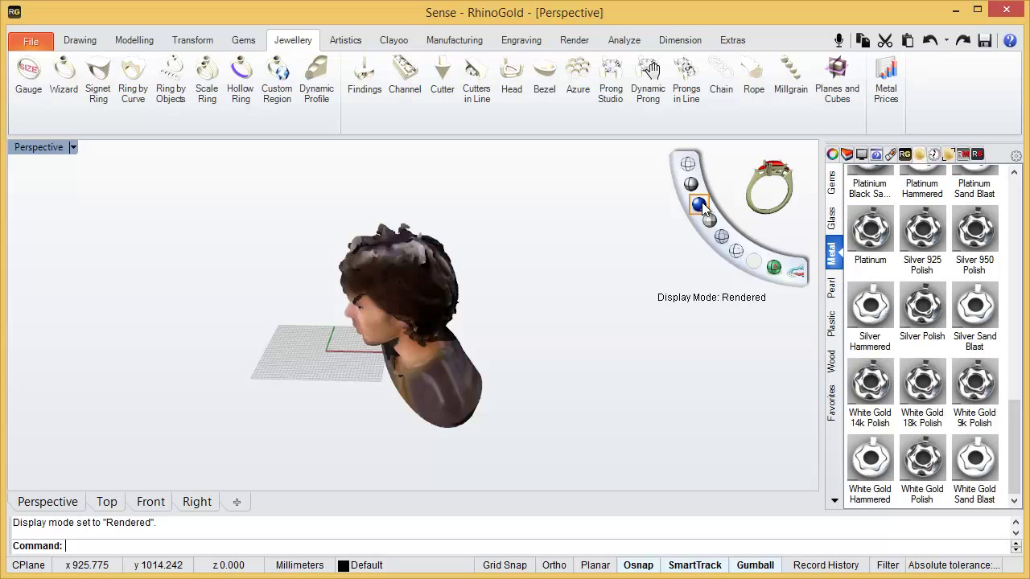
{"action": "right_click_drag", "start_coordinate": [702, 202], "coordinate": [378, 346]}
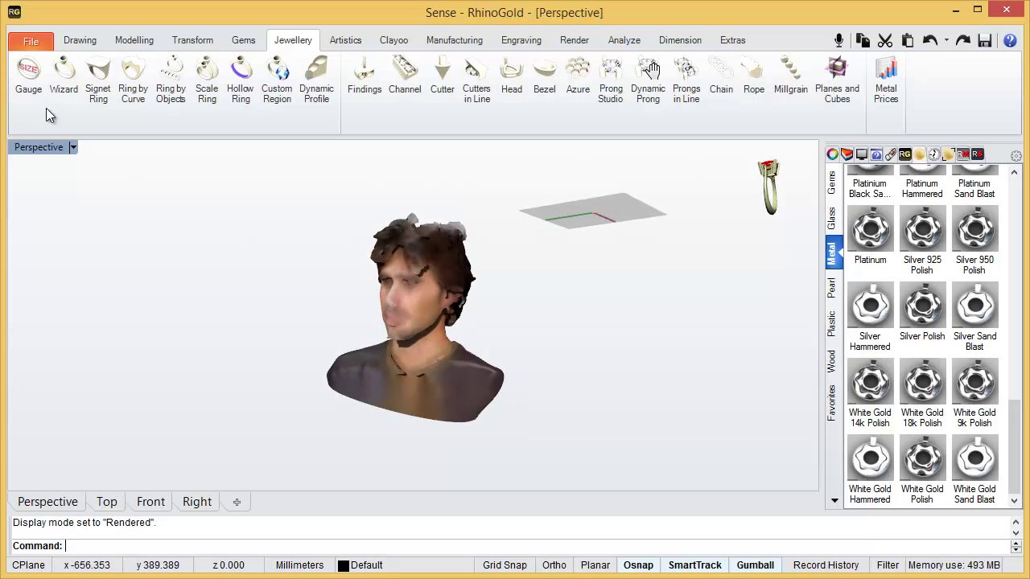
{"action": "double_click", "coordinate": [30, 149]}
{"action": "double_click", "coordinate": [425, 325]}
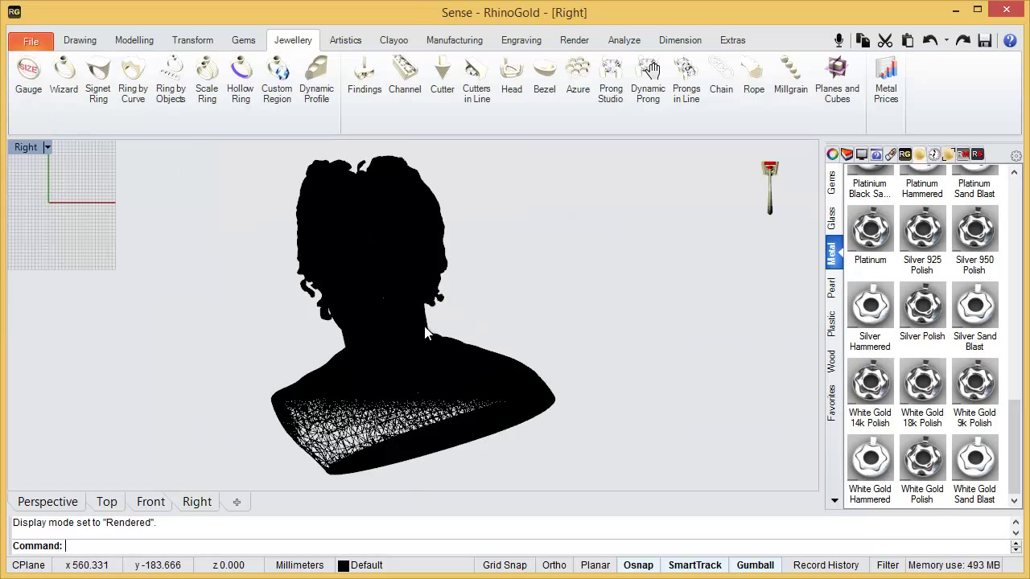
{"action": "mouse_move", "coordinate": [690, 190]}
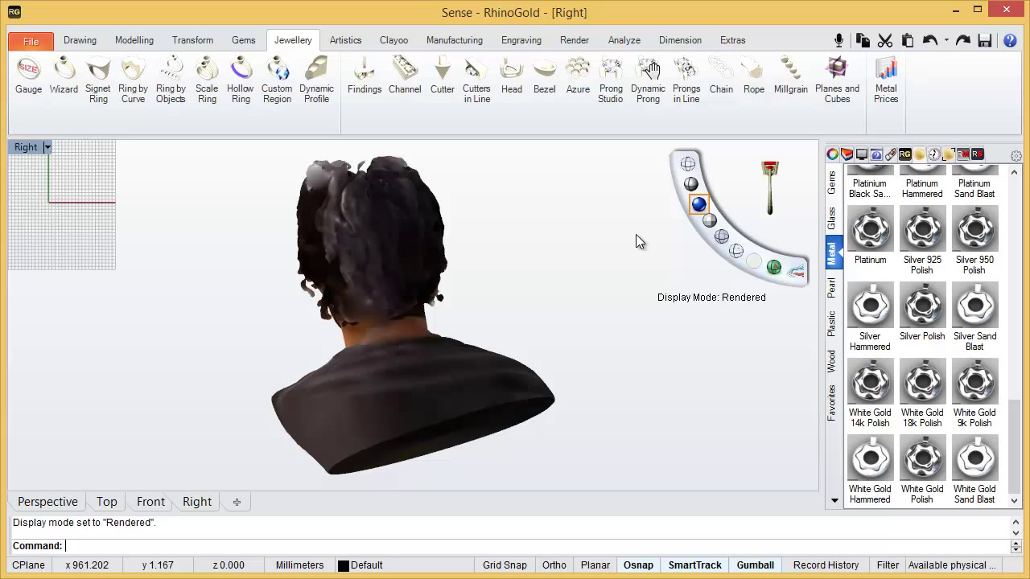
{"action": "left_click", "coordinate": [38, 456]}
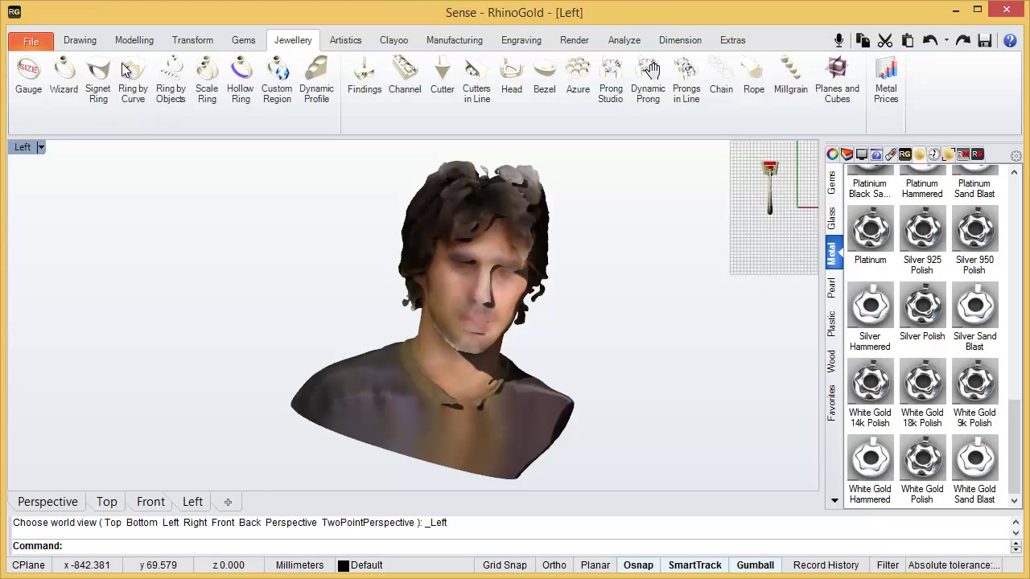
Rotate the head mesh about the neck in the Left view to tilt it upright
{"action": "left_click", "coordinate": [193, 46]}
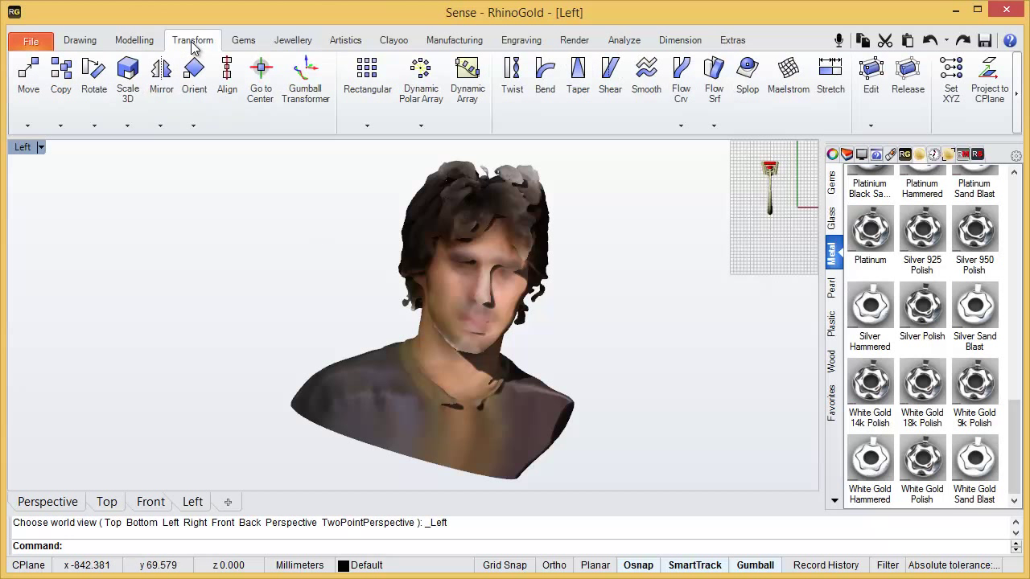
{"action": "left_click", "coordinate": [94, 78]}
{"action": "left_click", "coordinate": [468, 367]}
{"action": "key", "text": "Return"}
{"action": "left_click", "coordinate": [448, 397]}
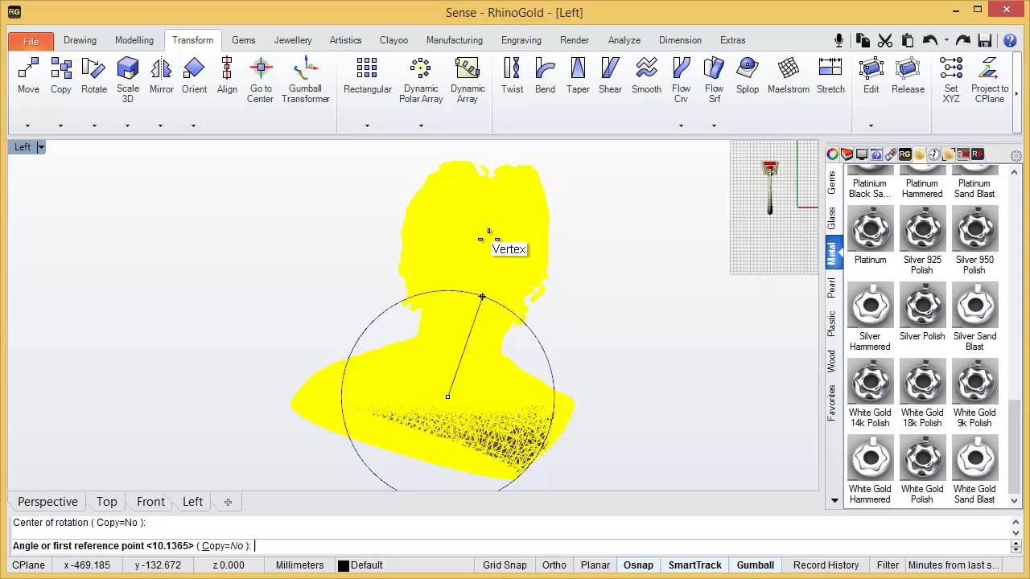
{"action": "left_click", "coordinate": [512, 167]}
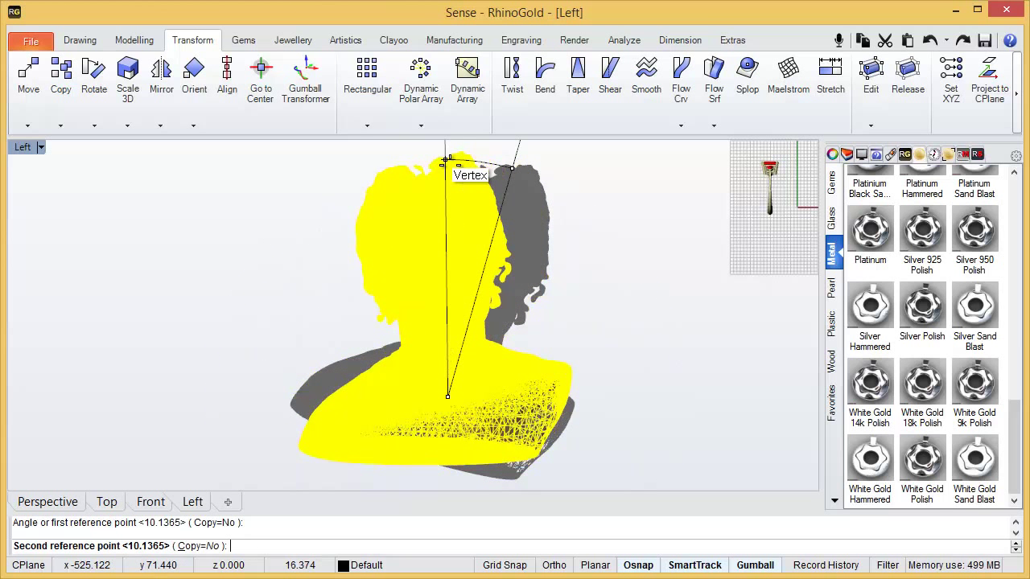
{"action": "left_click", "coordinate": [450, 170]}
Repeat the rotation about the neck to straighten the head, then recentre the view
{"action": "right_click_drag", "start_coordinate": [527, 288], "coordinate": [585, 300]}
{"action": "left_click", "coordinate": [506, 373]}
{"action": "right_click", "coordinate": [501, 372]}
{"action": "left_click", "coordinate": [498, 404]}
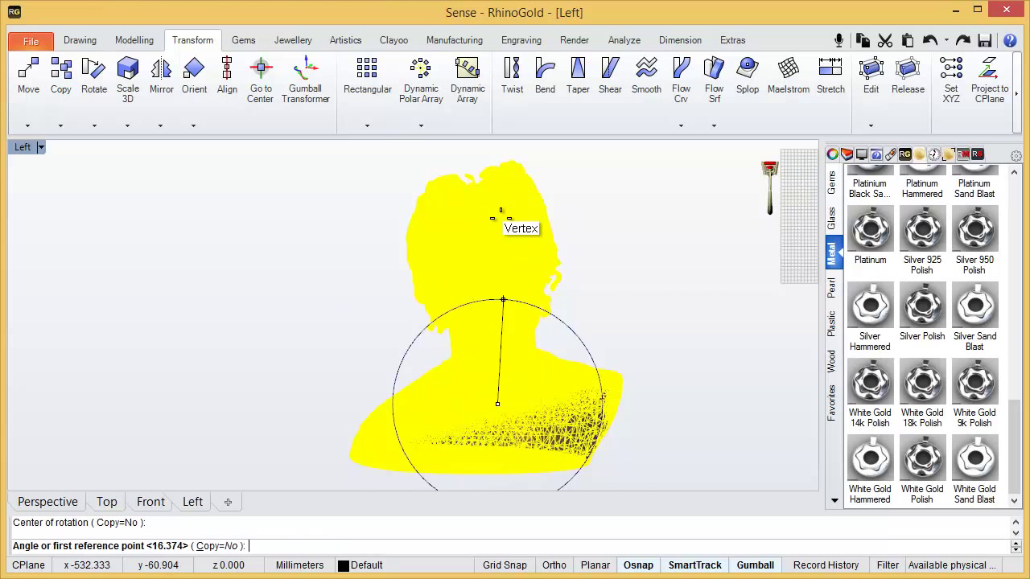
{"action": "left_click", "coordinate": [488, 172]}
{"action": "left_click", "coordinate": [488, 173]}
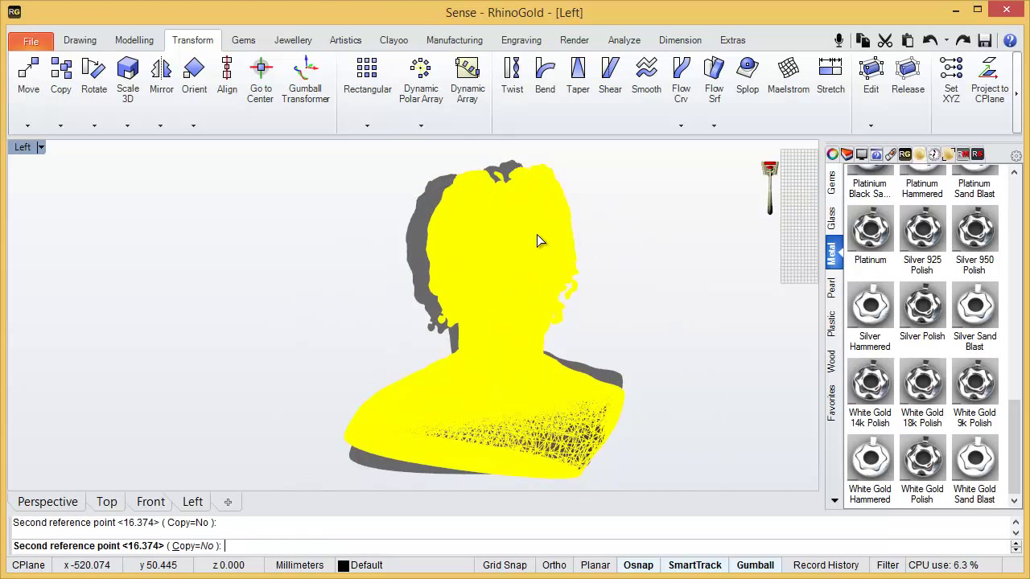
{"action": "left_click", "coordinate": [630, 295]}
{"action": "scroll", "coordinate": [523, 302], "scroll_direction": "up", "scroll_amount": 5}
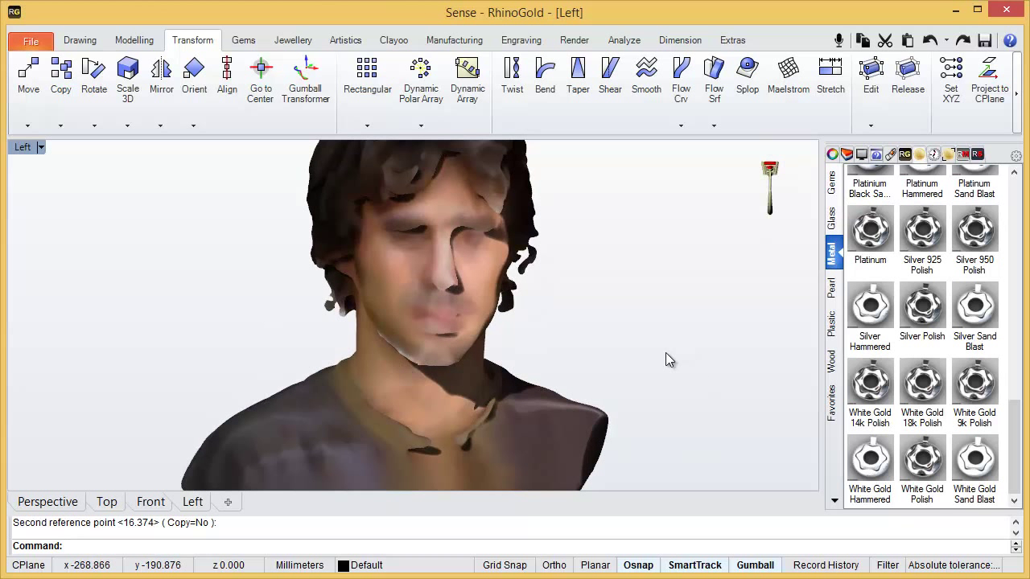
{"action": "scroll", "coordinate": [435, 385], "scroll_direction": "down", "scroll_amount": 3}
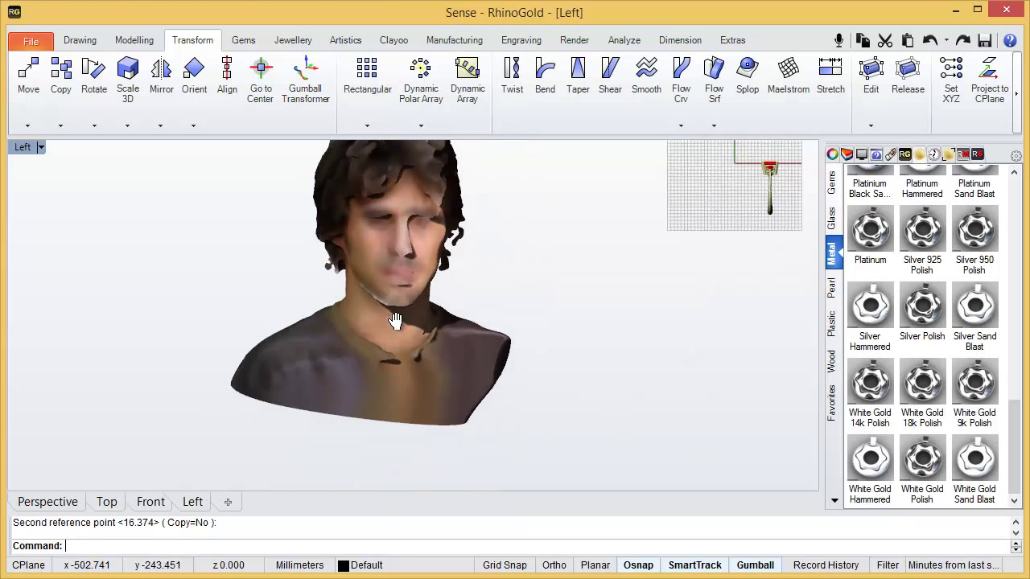
{"action": "right_click_drag", "start_coordinate": [318, 343], "coordinate": [515, 375]}
{"action": "scroll", "coordinate": [502, 337], "scroll_direction": "up", "scroll_amount": 2}
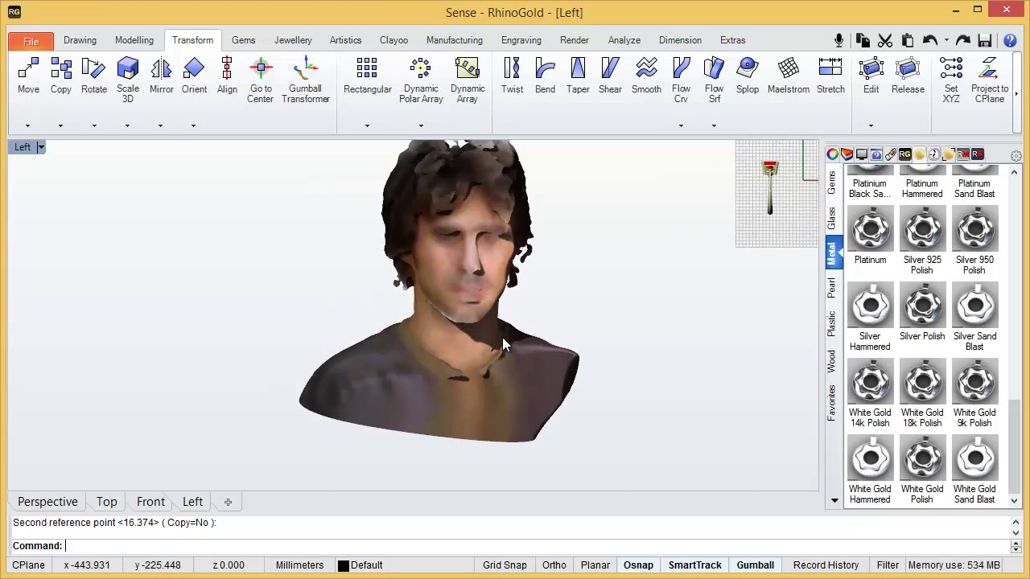
Draw a start–point–end arc across the neck in the Left view
{"action": "left_click", "coordinate": [88, 44]}
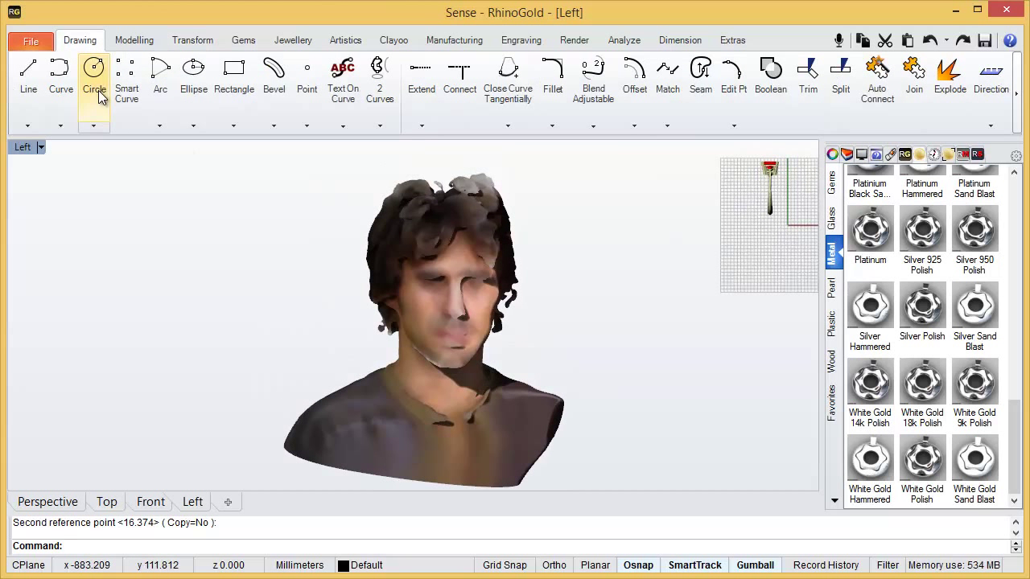
{"action": "left_click", "coordinate": [160, 127]}
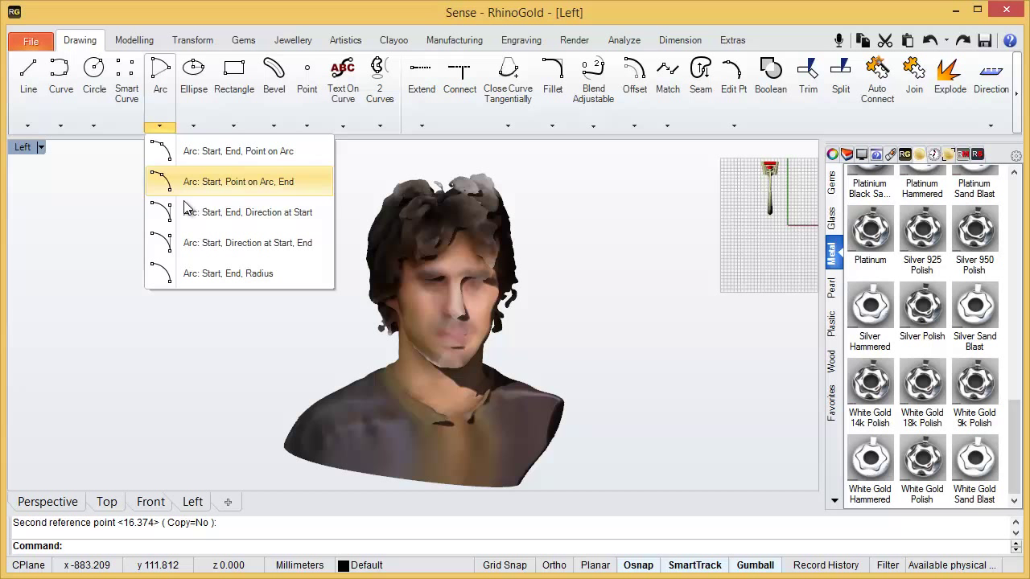
{"action": "left_click", "coordinate": [185, 188]}
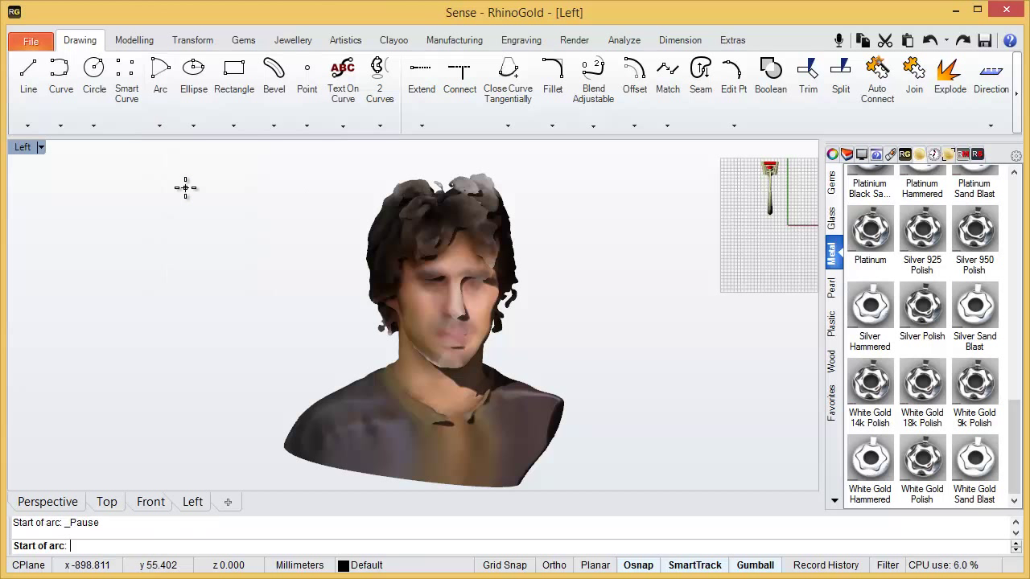
{"action": "scroll", "coordinate": [333, 346], "scroll_direction": "up", "scroll_amount": 4}
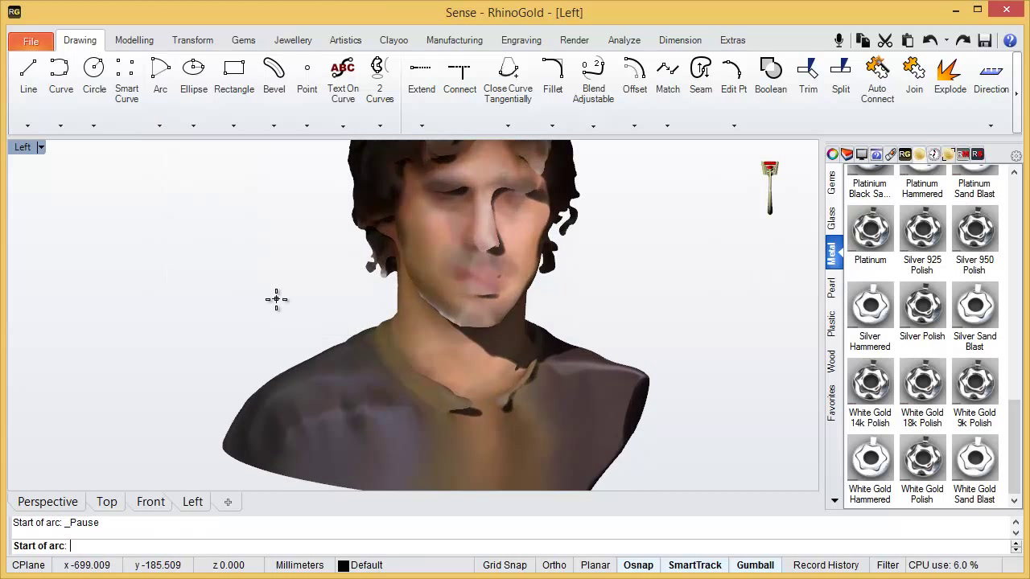
{"action": "left_click", "coordinate": [288, 314]}
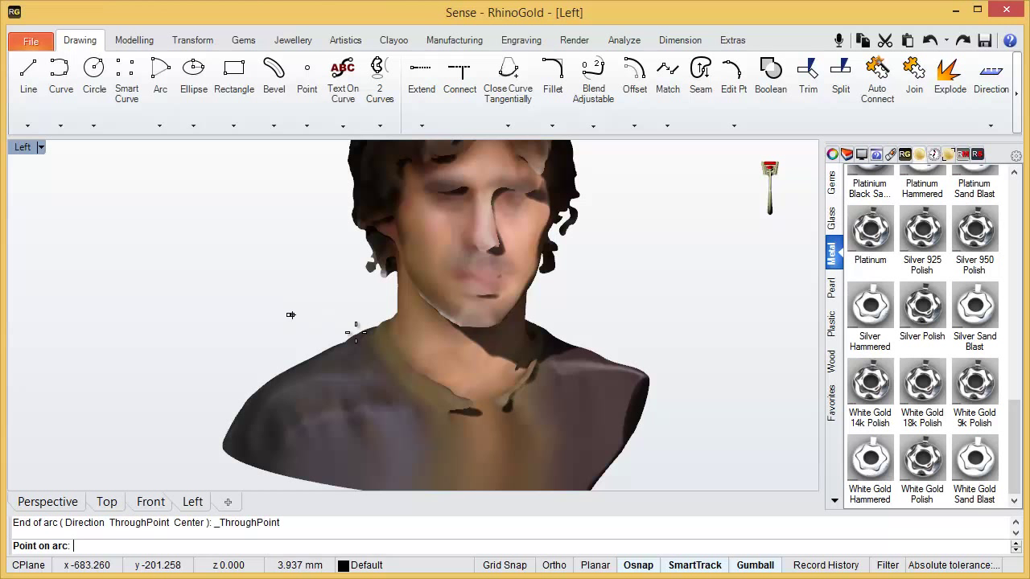
{"action": "left_click", "coordinate": [471, 361]}
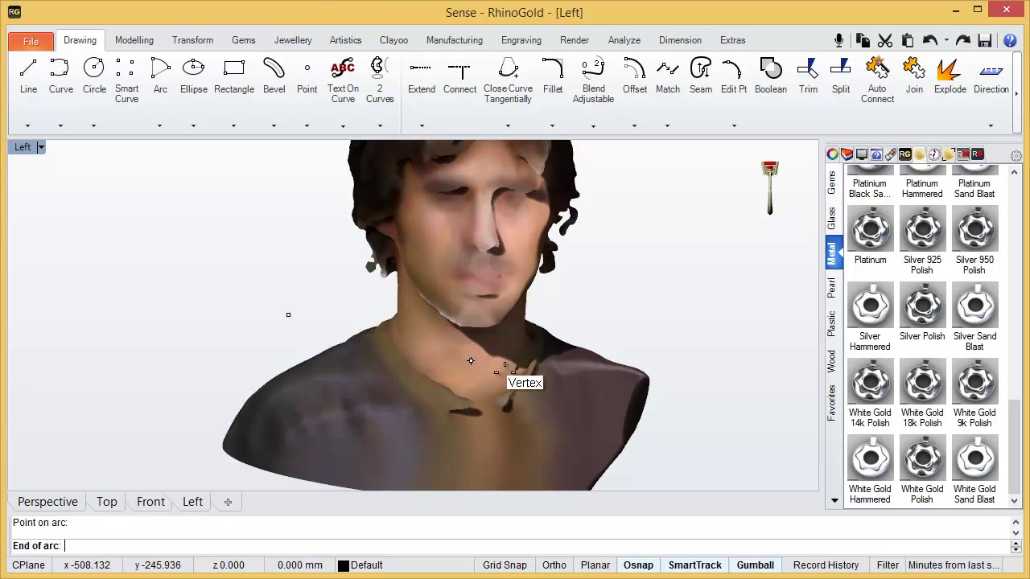
{"action": "left_click", "coordinate": [663, 249]}
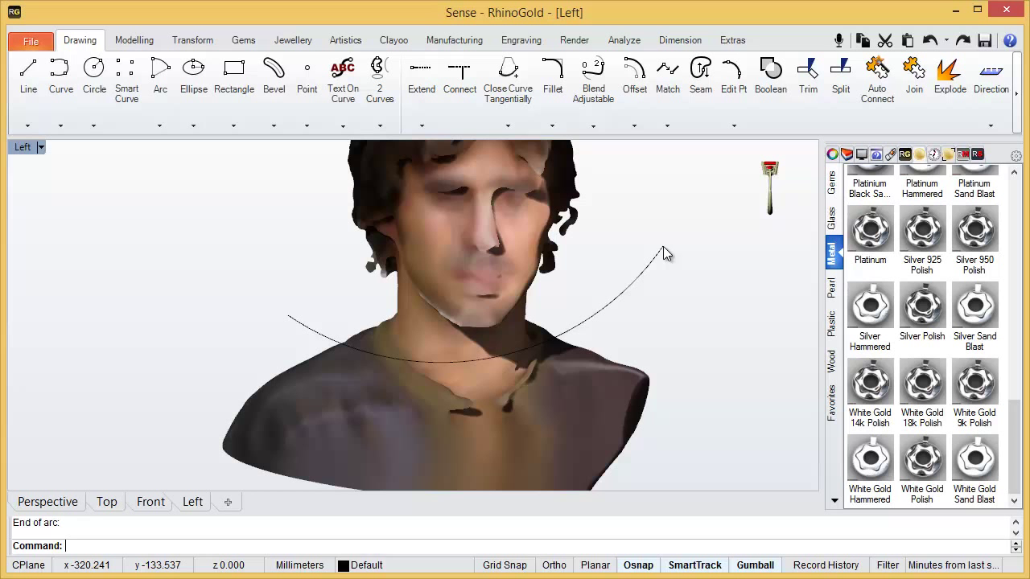
Show the bust and neck arc in a maximized Perspective view
{"action": "key", "text": "ctrl+r"}
{"action": "right_click_drag", "start_coordinate": [628, 354], "coordinate": [558, 333]}
{"action": "scroll", "coordinate": [558, 334], "scroll_direction": "down", "scroll_amount": 2}
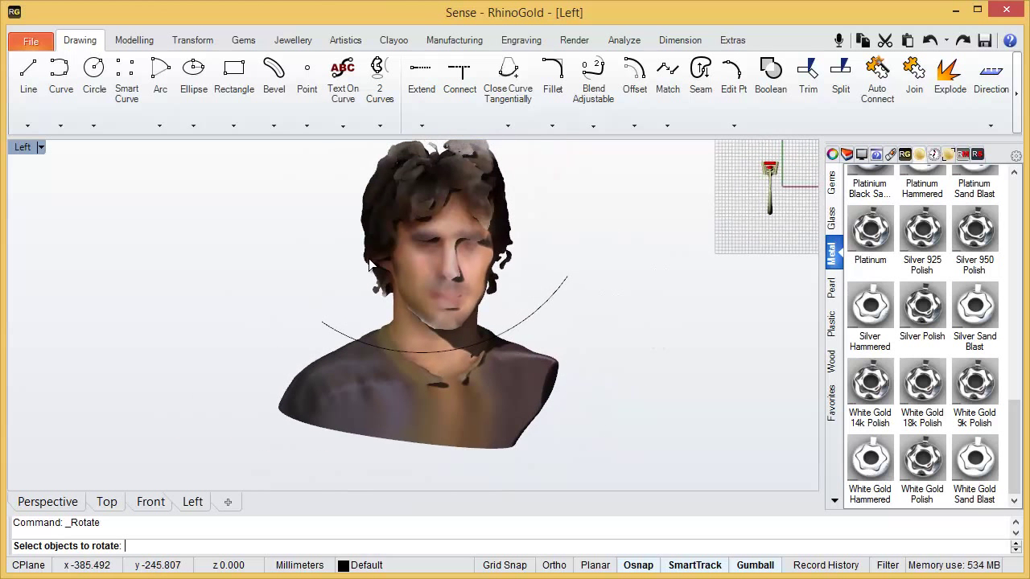
{"action": "double_click", "coordinate": [29, 149]}
{"action": "double_click", "coordinate": [435, 147]}
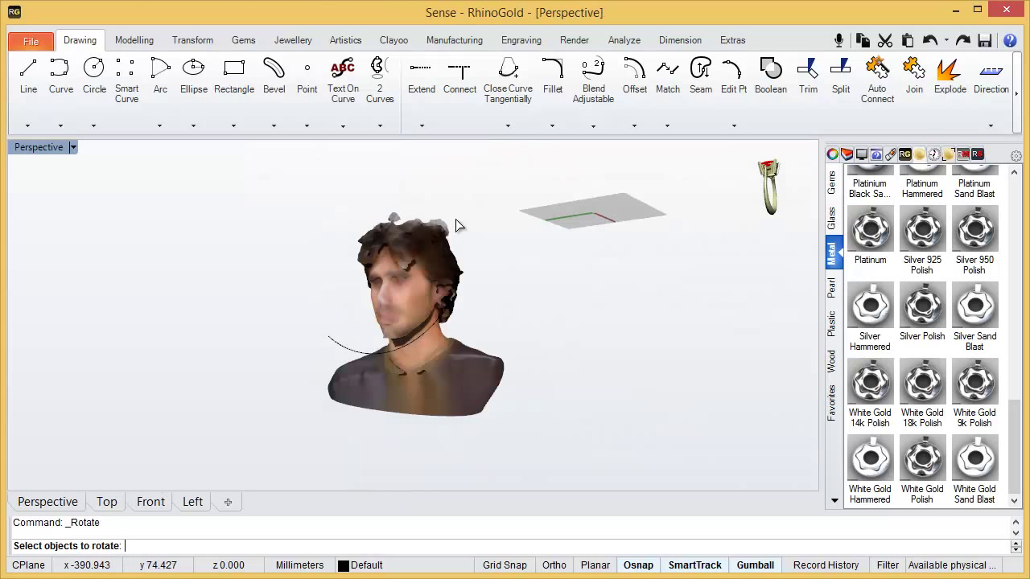
{"action": "right_click_drag", "start_coordinate": [456, 225], "coordinate": [333, 346]}
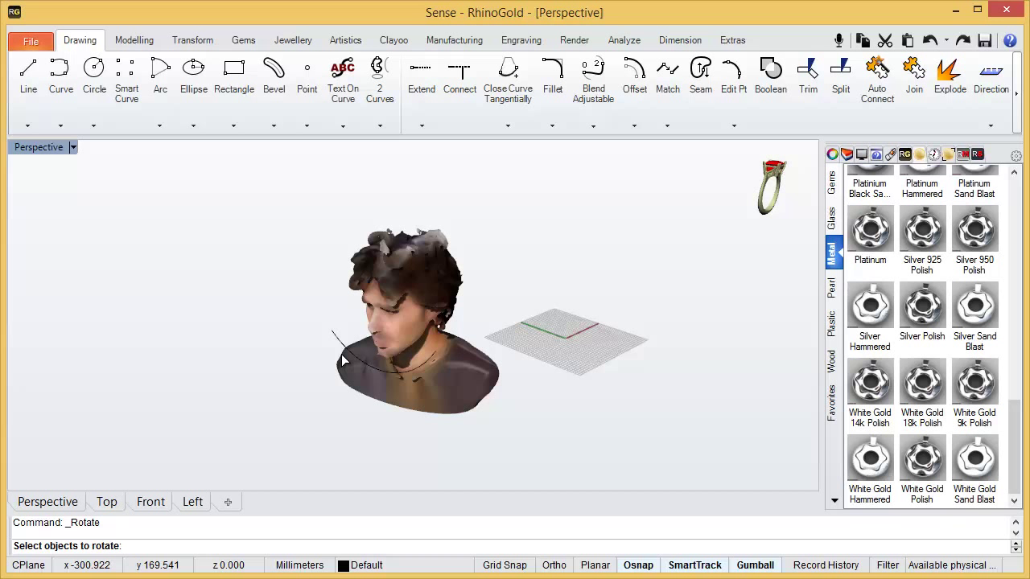
Extrude the neck arc into a long curved surface slicing through the bust
{"action": "left_click", "coordinate": [135, 41]}
{"action": "left_click", "coordinate": [274, 84]}
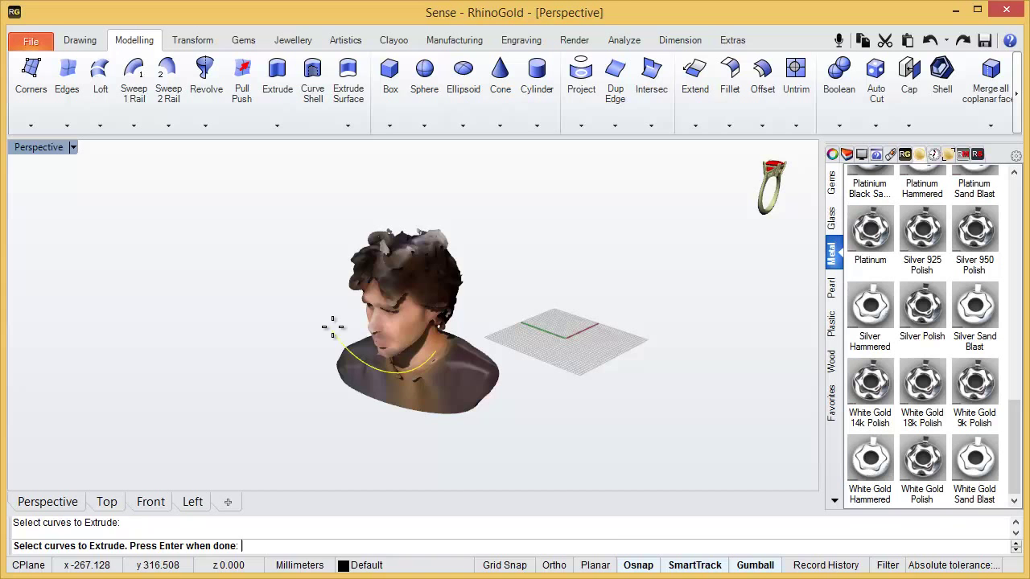
{"action": "key", "text": "Return"}
{"action": "left_click", "coordinate": [526, 350]}
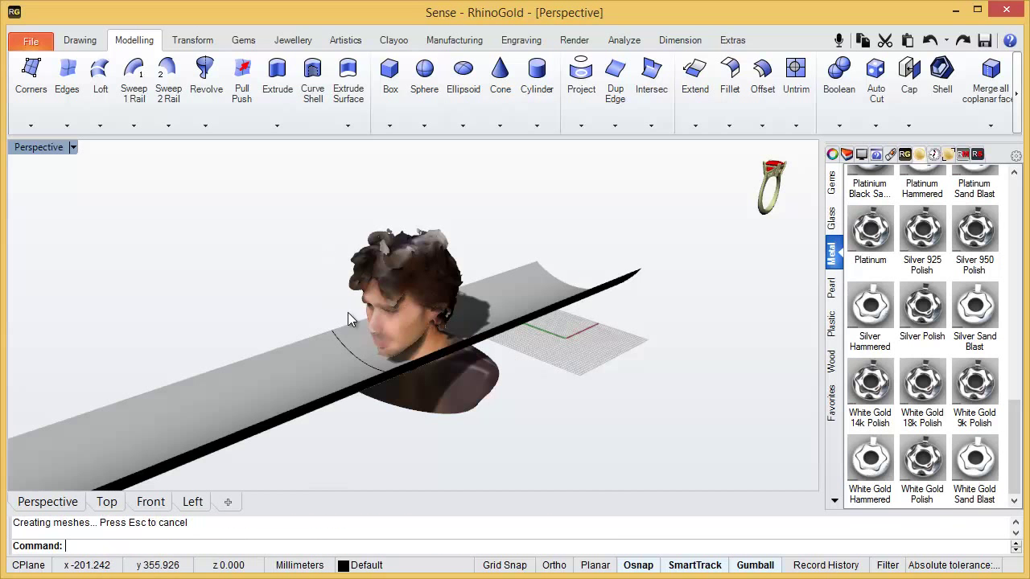
{"action": "right_click_drag", "start_coordinate": [348, 318], "coordinate": [448, 232]}
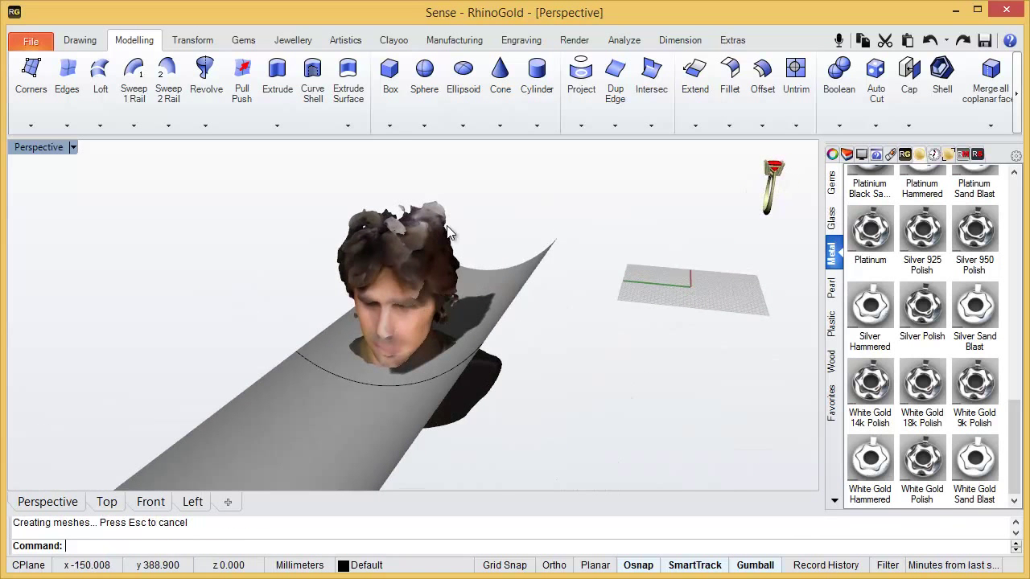
{"action": "left_click", "coordinate": [454, 40]}
Boolean Split the head mesh using the curved surface as the cutter
{"action": "left_click", "coordinate": [648, 127]}
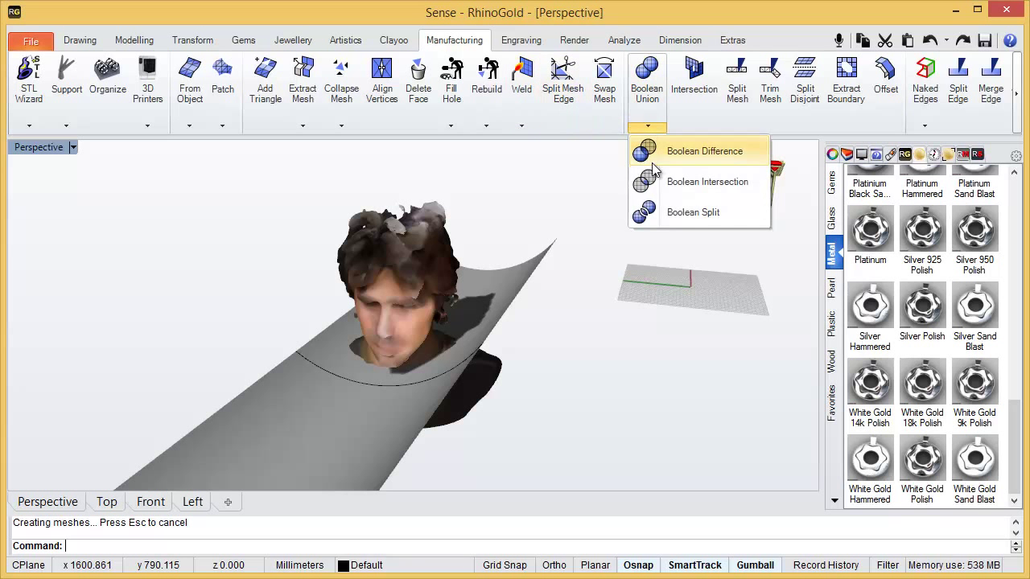
{"action": "left_click", "coordinate": [665, 211]}
{"action": "left_click", "coordinate": [412, 223]}
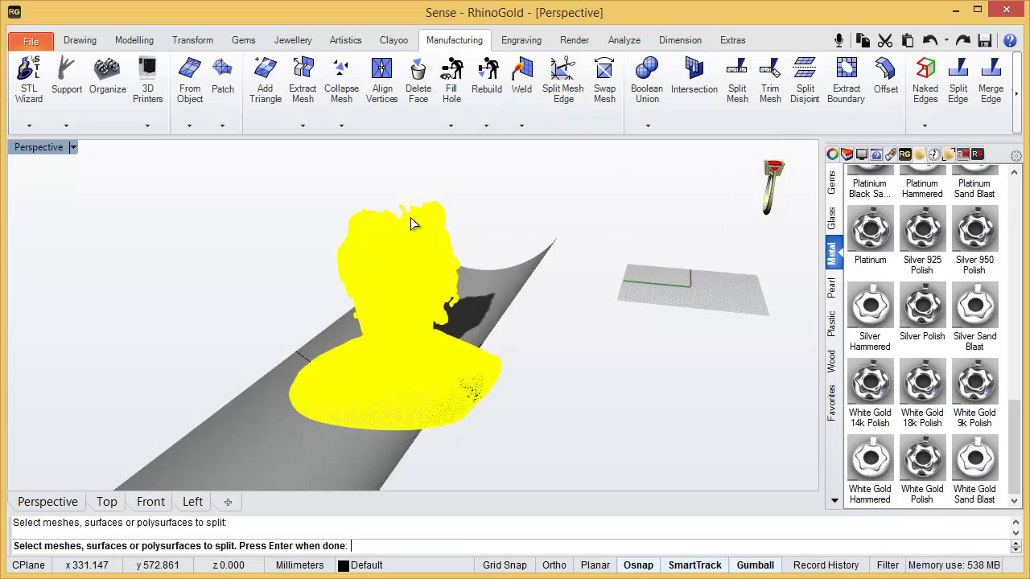
{"action": "key", "text": "Return"}
{"action": "left_click", "coordinate": [486, 282]}
{"action": "key", "text": "Return"}
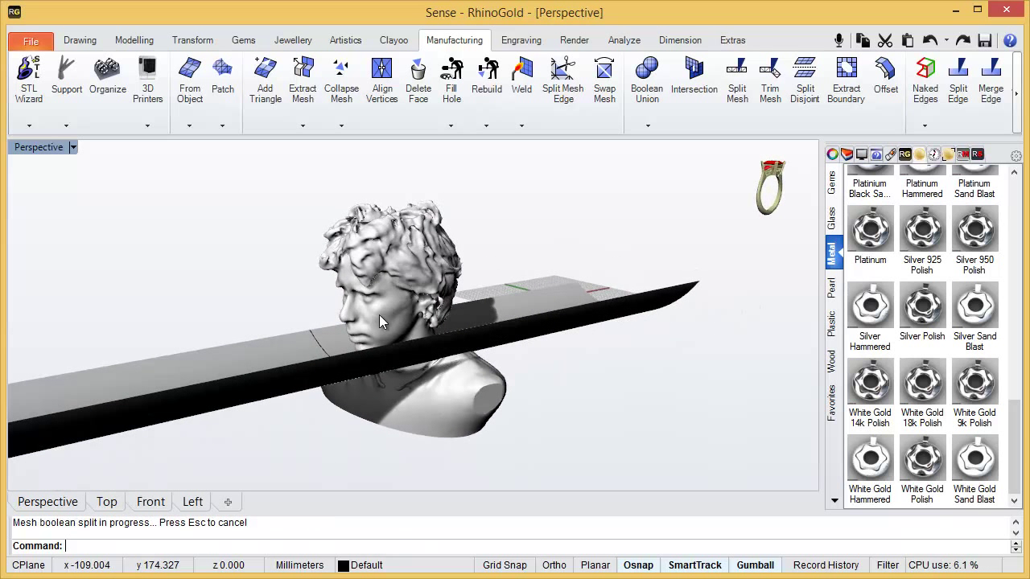
Delete the cutting surface and the separated shoulder piece, leaving only the head
{"action": "left_click", "coordinate": [240, 351]}
{"action": "key", "text": "Delete"}
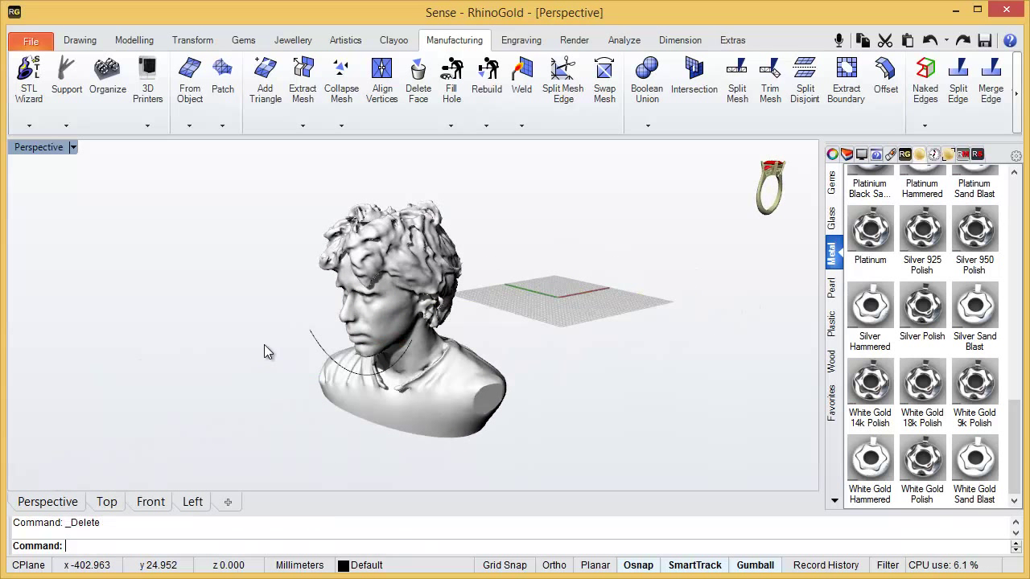
{"action": "right_click_drag", "start_coordinate": [331, 387], "coordinate": [513, 428]}
{"action": "left_click", "coordinate": [361, 424]}
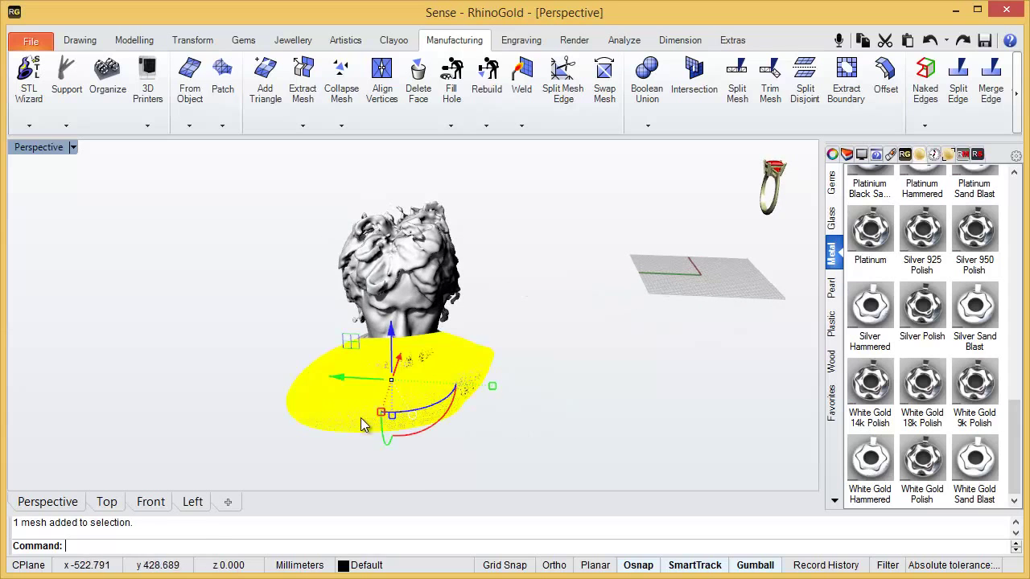
{"action": "left_click_drag", "start_coordinate": [340, 384], "coordinate": [209, 368]}
{"action": "left_click", "coordinate": [220, 239]}
{"action": "right_click_drag", "start_coordinate": [220, 239], "coordinate": [224, 385]}
{"action": "left_click", "coordinate": [226, 390]}
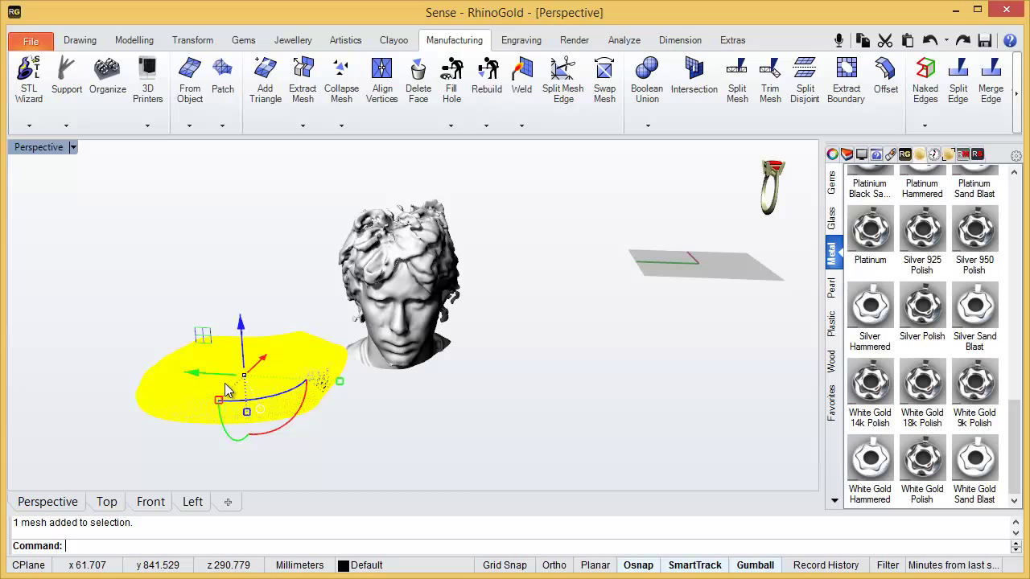
{"action": "key", "text": "Delete"}
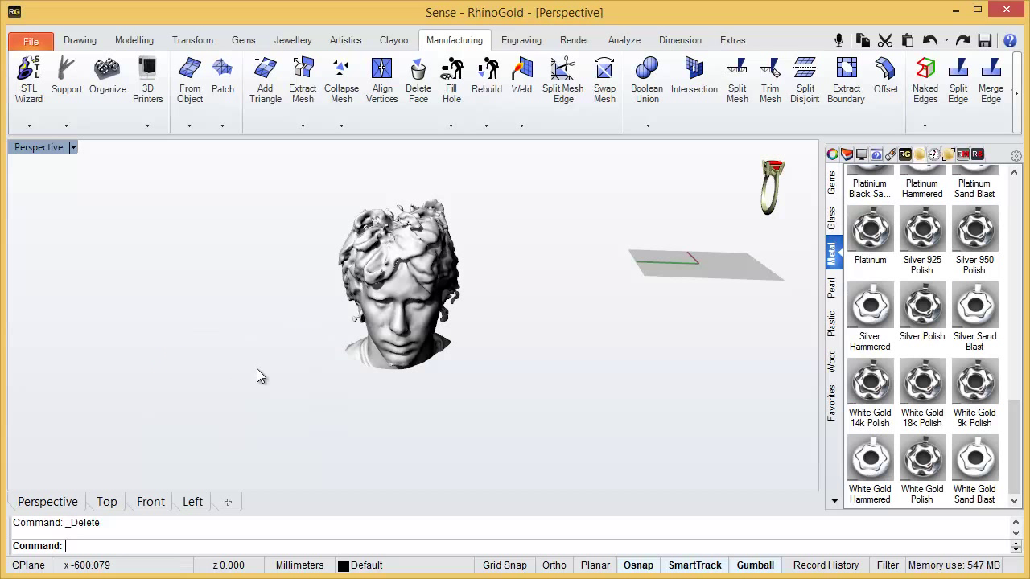
{"action": "right_click_drag", "start_coordinate": [404, 309], "coordinate": [396, 315]}
{"action": "left_click", "coordinate": [396, 316]}
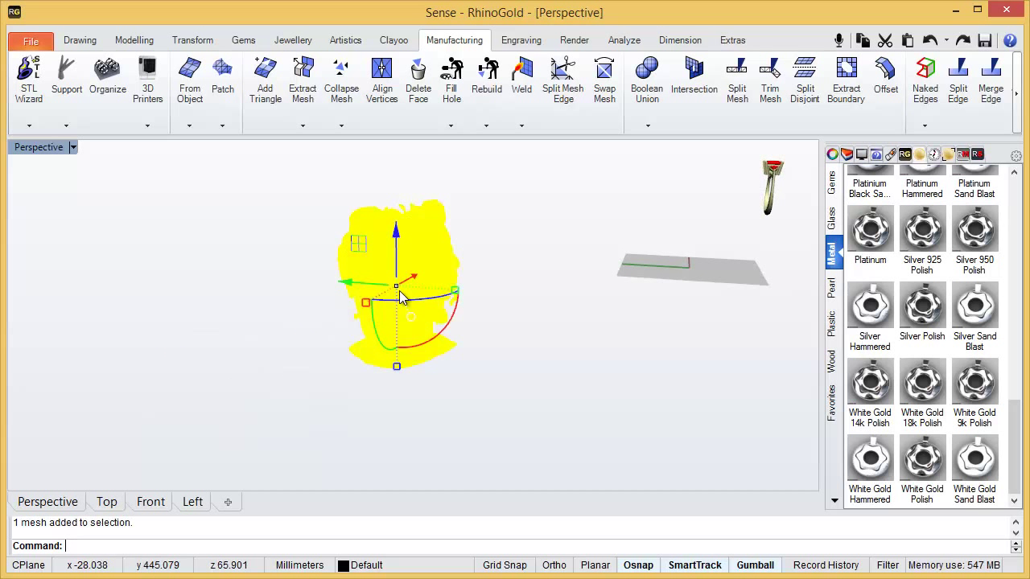
Move the isolated head to the world origin with Go to Center and zoom to fit it
{"action": "left_click", "coordinate": [183, 42]}
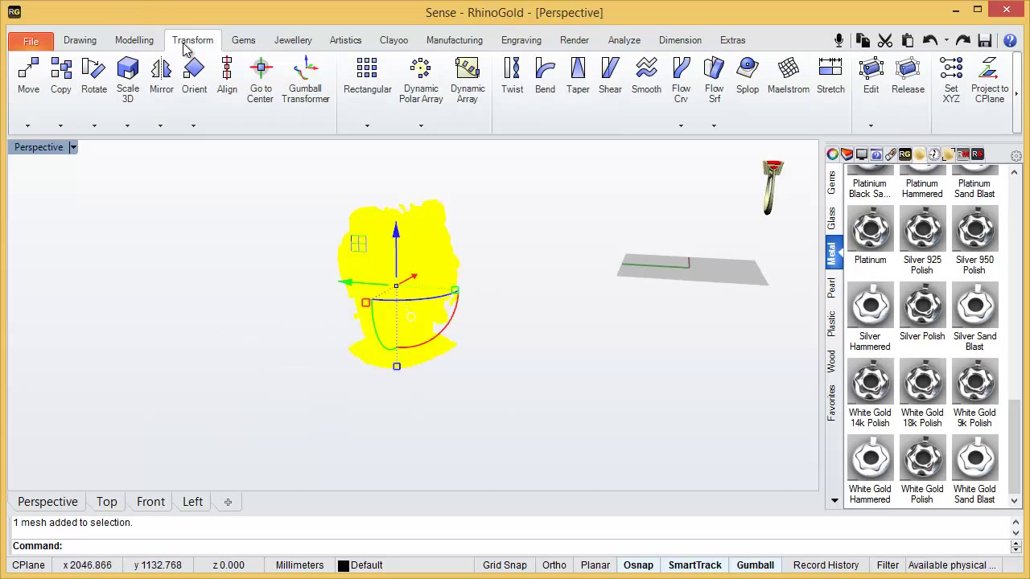
{"action": "left_click", "coordinate": [261, 94]}
{"action": "left_click", "coordinate": [361, 195]}
{"action": "right_click_drag", "start_coordinate": [362, 195], "coordinate": [534, 282]}
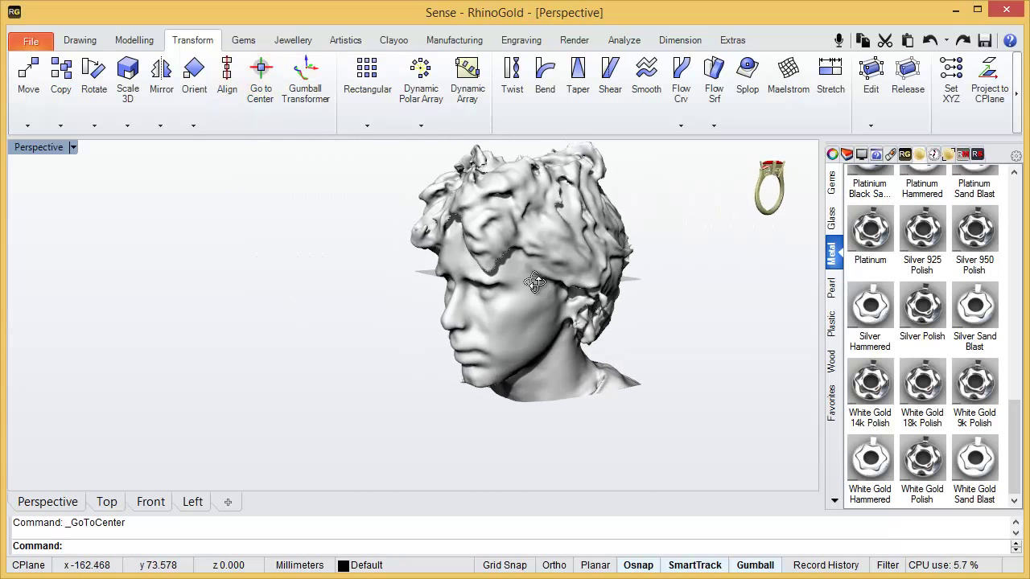
{"action": "left_click", "coordinate": [39, 372]}
{"action": "right_click_drag", "start_coordinate": [220, 386], "coordinate": [318, 369]}
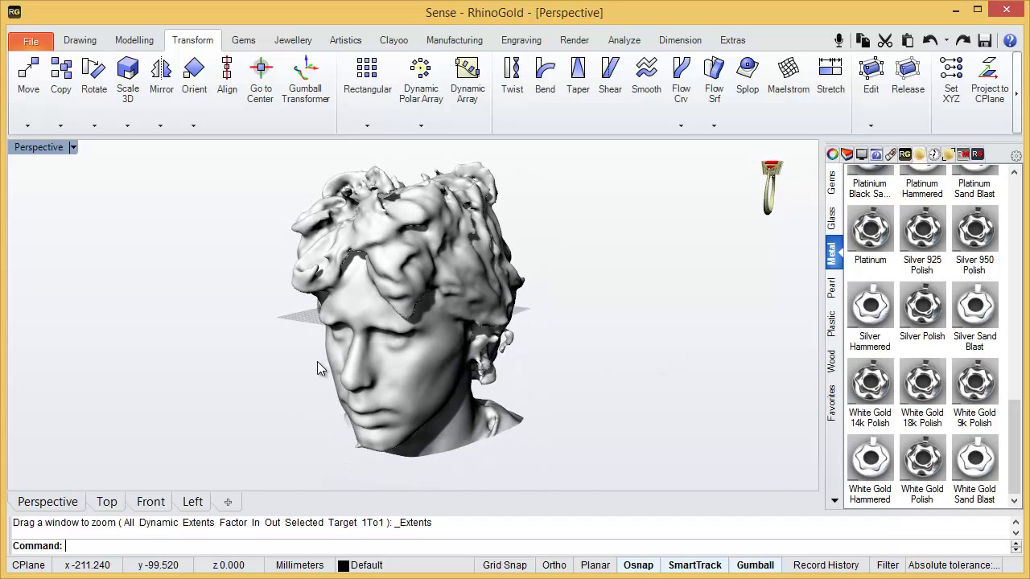
{"action": "scroll", "coordinate": [334, 361], "scroll_direction": "down", "scroll_amount": 2}
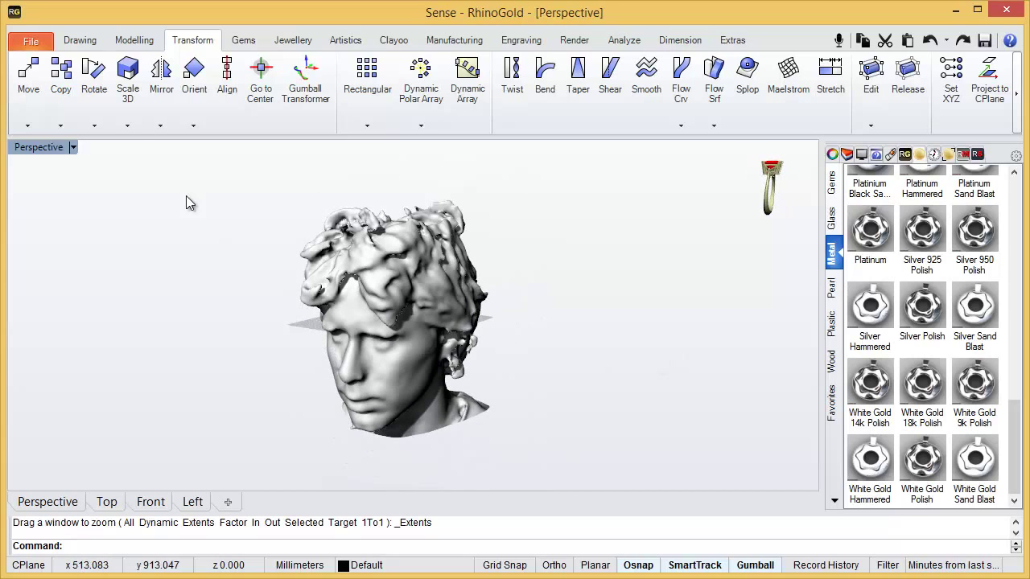
Scale the head by dimension to 20 mm tall (18.30 × 14.38 mm), then run ZE
{"action": "left_click", "coordinate": [127, 128]}
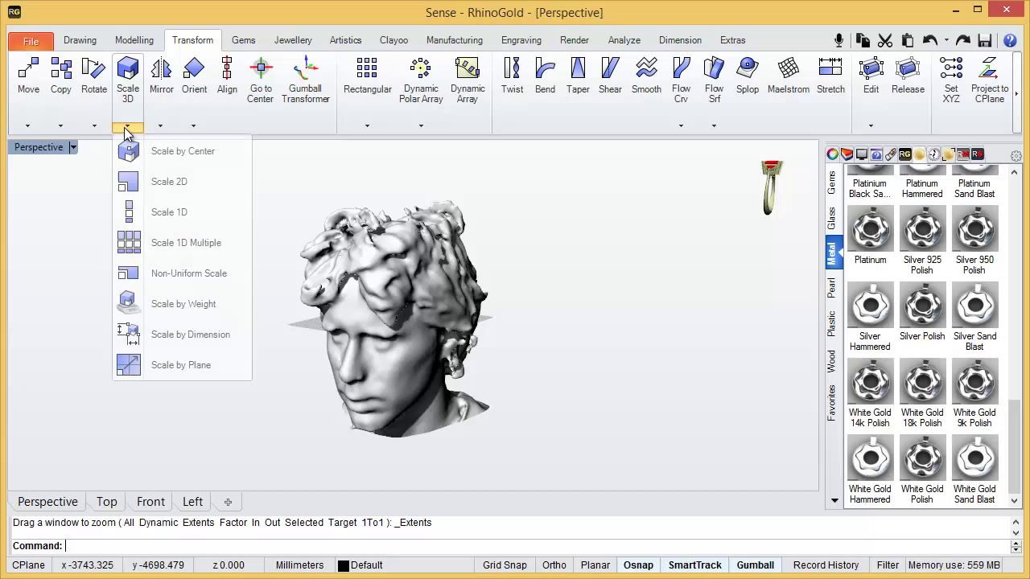
{"action": "left_click", "coordinate": [163, 333]}
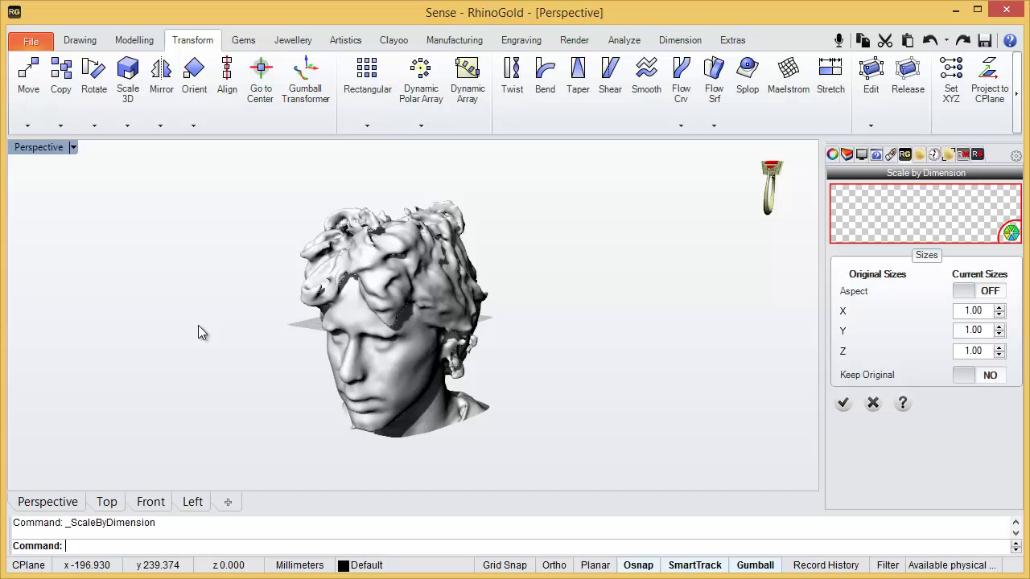
{"action": "left_click", "coordinate": [454, 315]}
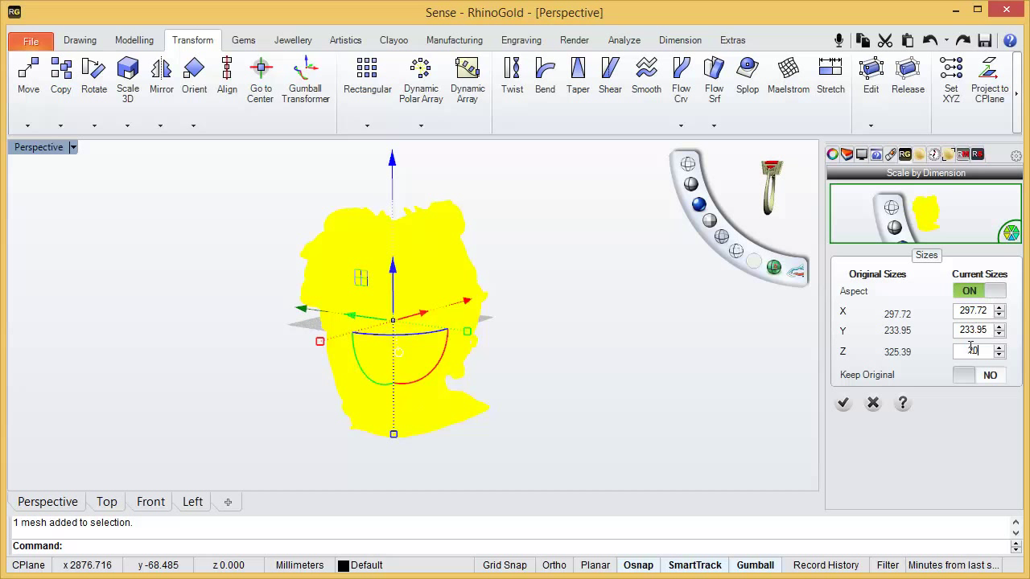
{"action": "key", "text": "Return"}
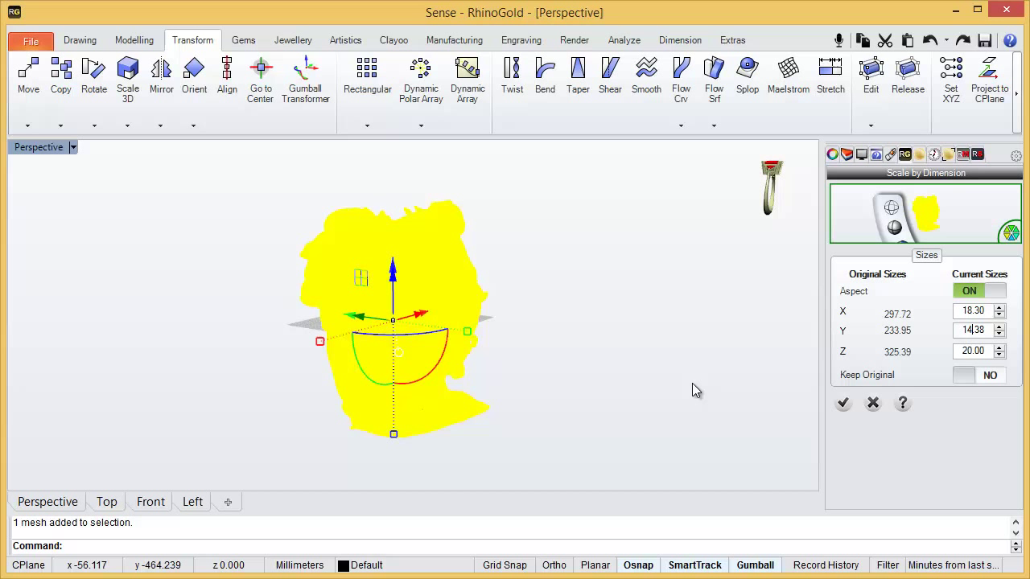
{"action": "left_click", "coordinate": [842, 402]}
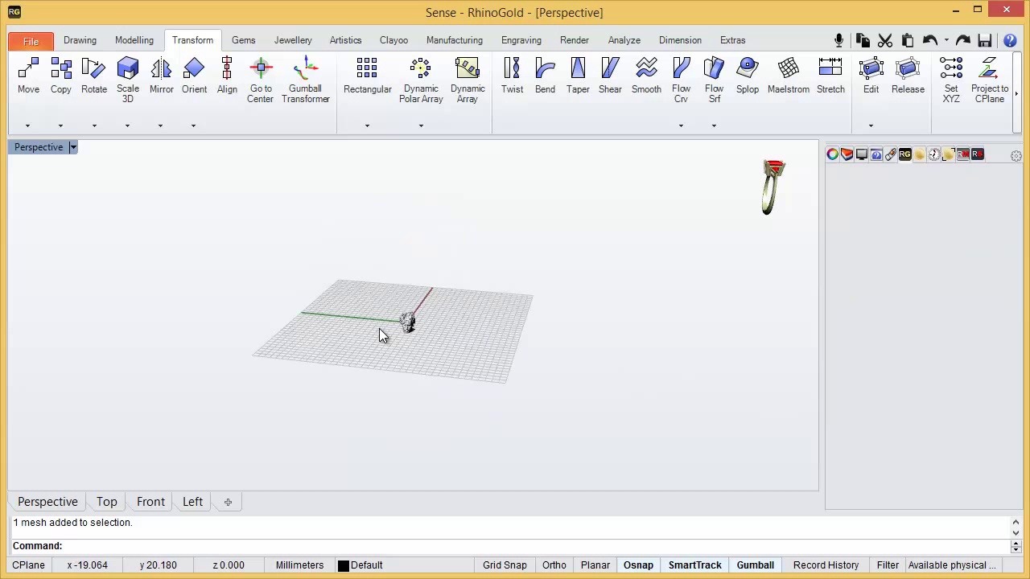
{"action": "type", "text": "ZE"}
{"action": "key", "text": "Return"}
{"action": "right_click_drag", "start_coordinate": [386, 325], "coordinate": [523, 290]}
Apply the Silver 925 Polish material from the Metal library to the head
{"action": "mouse_move", "coordinate": [770, 189]}
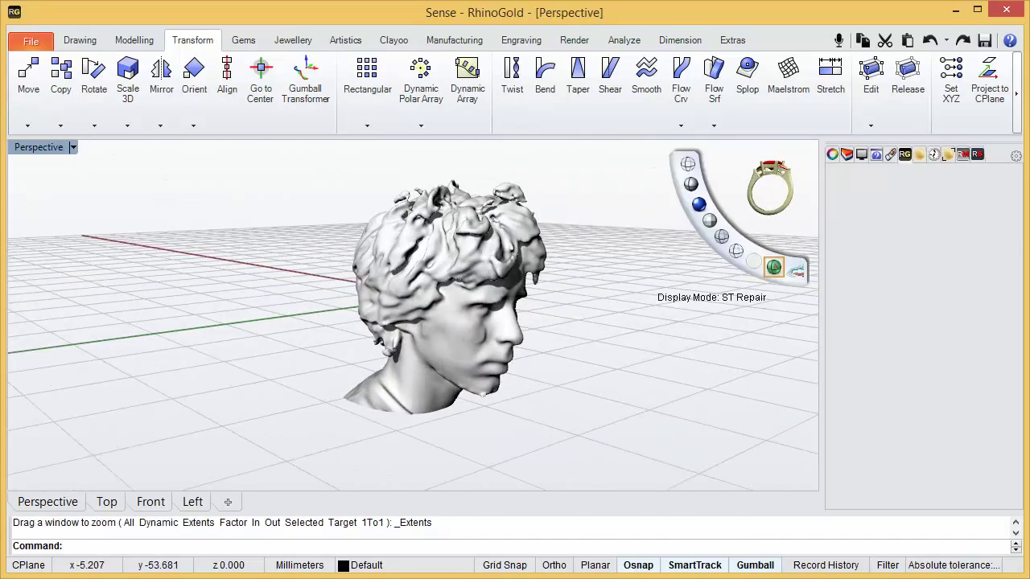
{"action": "left_click", "coordinate": [920, 156]}
{"action": "left_click_drag", "start_coordinate": [923, 233], "coordinate": [593, 313]}
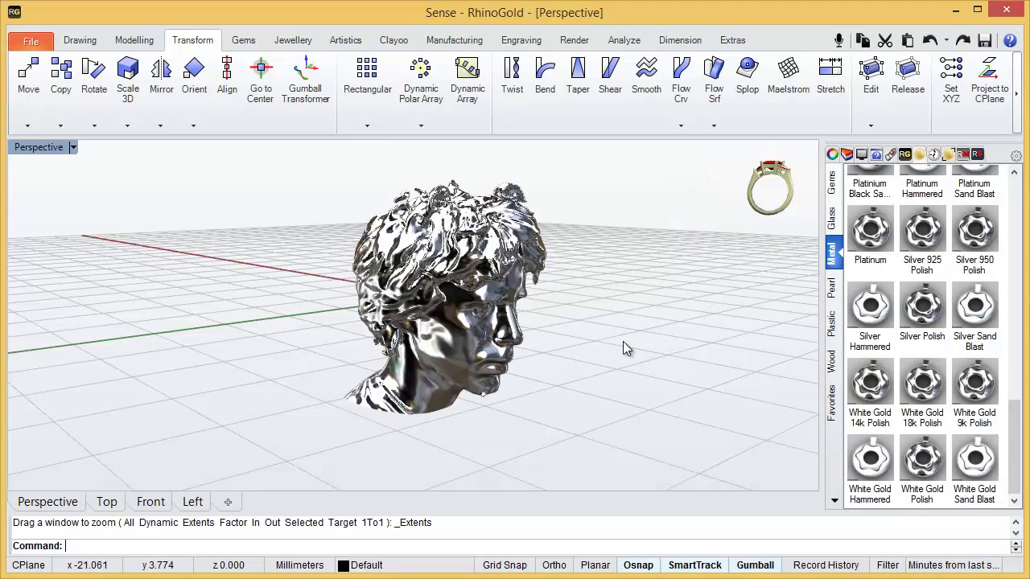
{"action": "right_click_drag", "start_coordinate": [623, 346], "coordinate": [451, 274]}
Add the Bail 3 finding from the Jewellery Findings library into the scene beside the head
{"action": "left_click", "coordinate": [293, 41]}
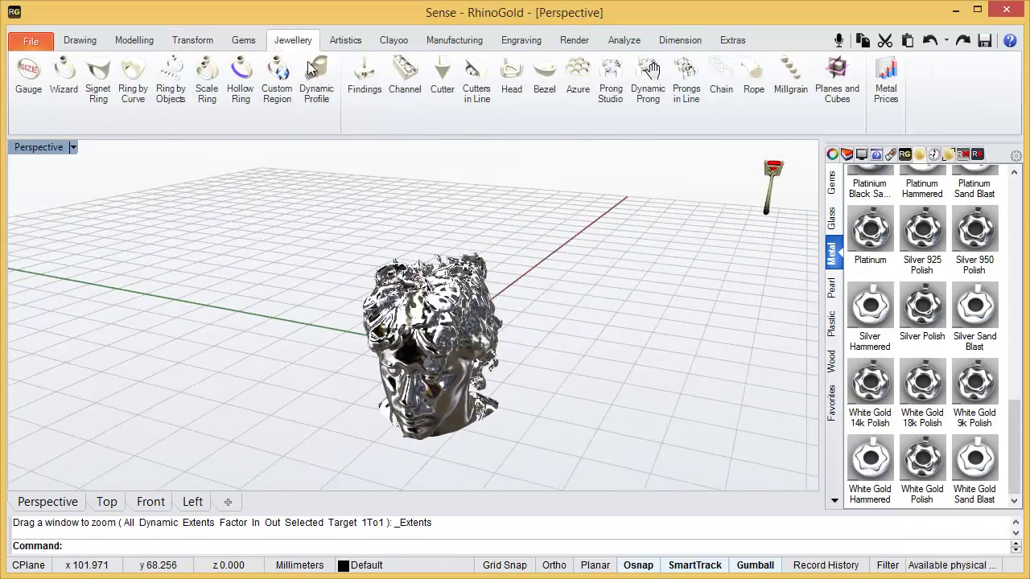
{"action": "left_click", "coordinate": [354, 98]}
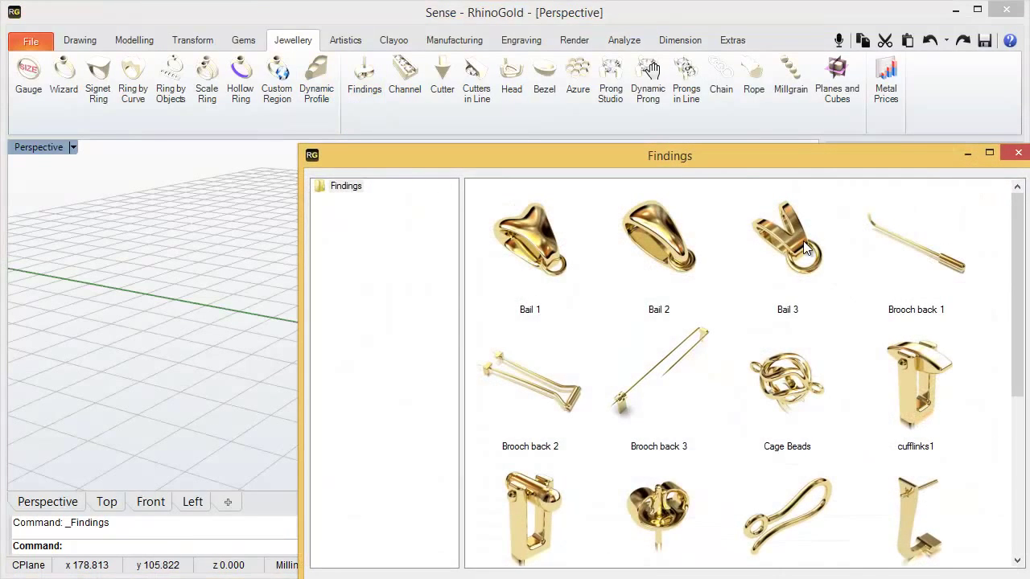
{"action": "left_click_drag", "start_coordinate": [709, 153], "coordinate": [565, 58]}
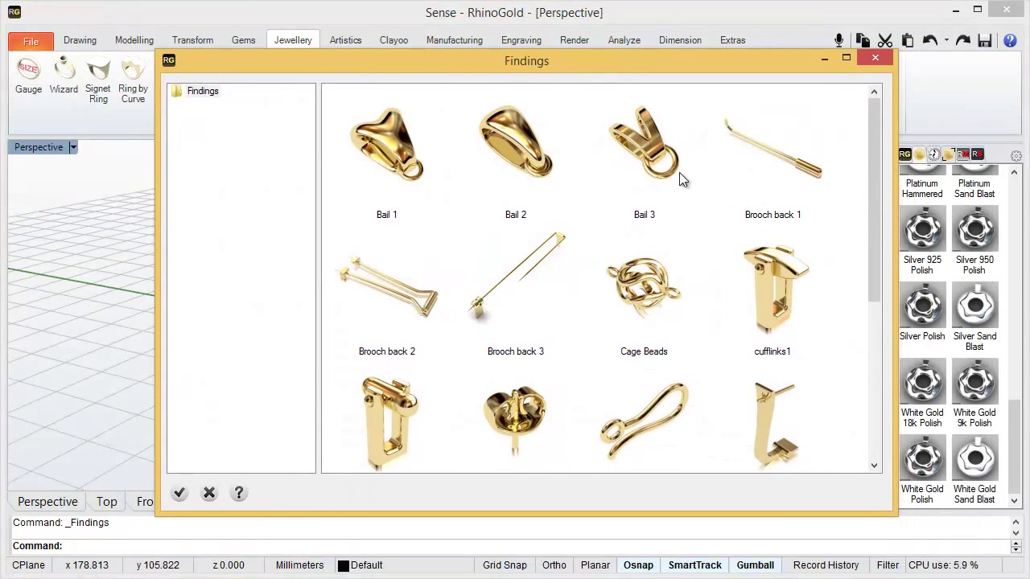
{"action": "double_click", "coordinate": [629, 165]}
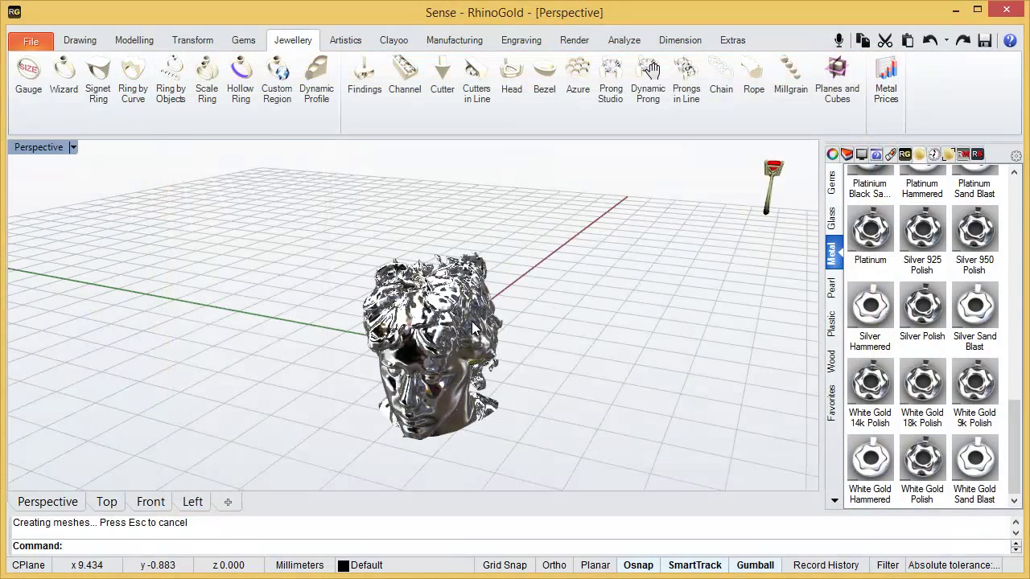
Move the bail beside the head and rotate it upright with the gumball
{"action": "left_click_drag", "start_coordinate": [457, 345], "coordinate": [528, 287]}
{"action": "right_click_drag", "start_coordinate": [528, 287], "coordinate": [568, 330]}
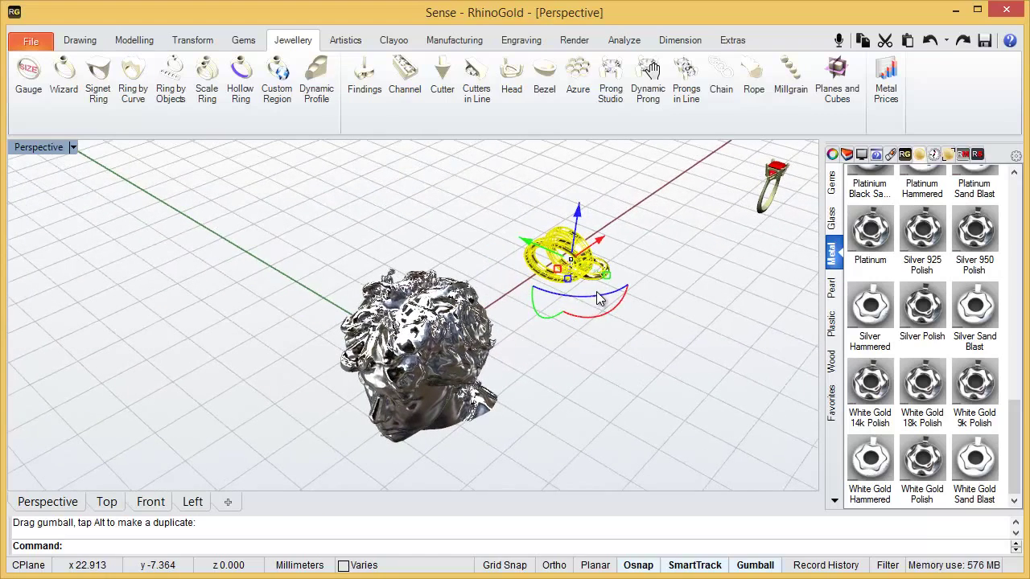
{"action": "left_click_drag", "start_coordinate": [569, 325], "coordinate": [462, 270]}
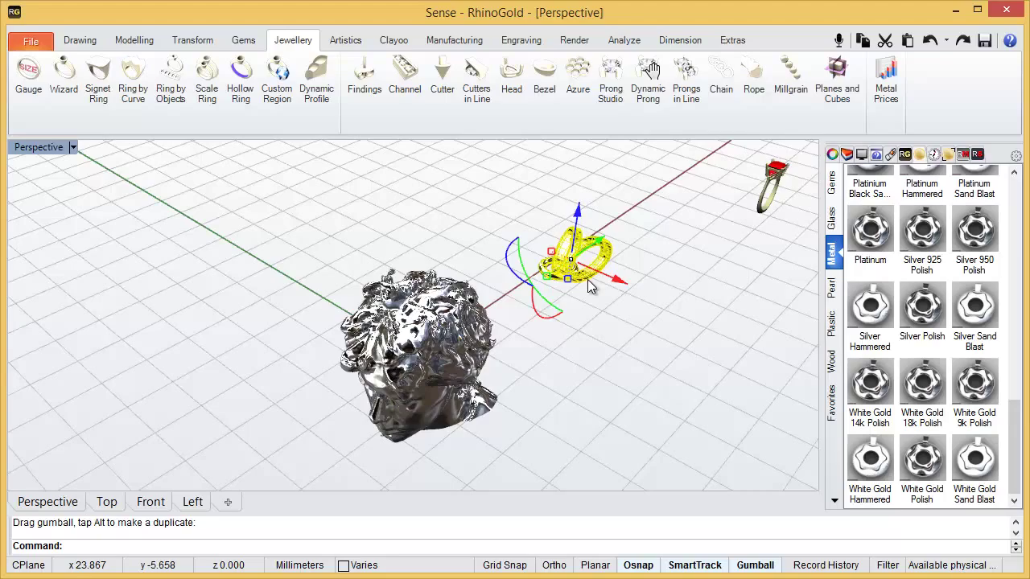
{"action": "left_click_drag", "start_coordinate": [535, 312], "coordinate": [589, 349]}
{"action": "left_click", "coordinate": [599, 353]}
{"action": "right_click_drag", "start_coordinate": [601, 354], "coordinate": [537, 348]}
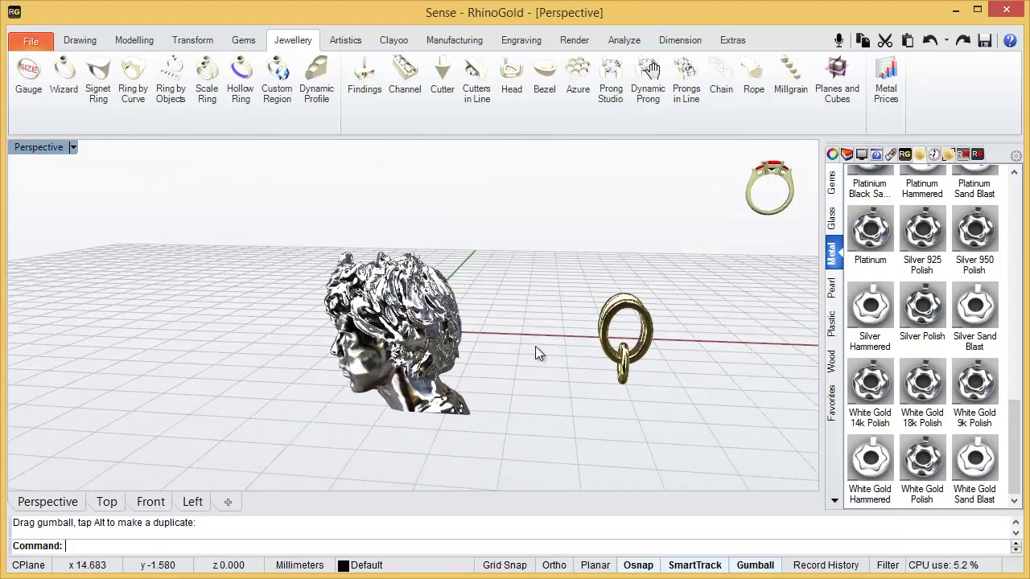
Move the bail up and lower it so it sits on top of the head
{"action": "left_click", "coordinate": [602, 342]}
{"action": "left_click_drag", "start_coordinate": [665, 301], "coordinate": [432, 183]}
{"action": "left_click", "coordinate": [315, 293]}
{"action": "right_click_drag", "start_coordinate": [315, 293], "coordinate": [485, 233]}
{"action": "left_click", "coordinate": [454, 219]}
{"action": "left_click_drag", "start_coordinate": [449, 175], "coordinate": [526, 191]}
{"action": "left_click", "coordinate": [526, 191]}
{"action": "right_click_drag", "start_coordinate": [497, 313], "coordinate": [525, 364]}
Apply the Silver Polish material to the bail
{"action": "left_click", "coordinate": [929, 392]}
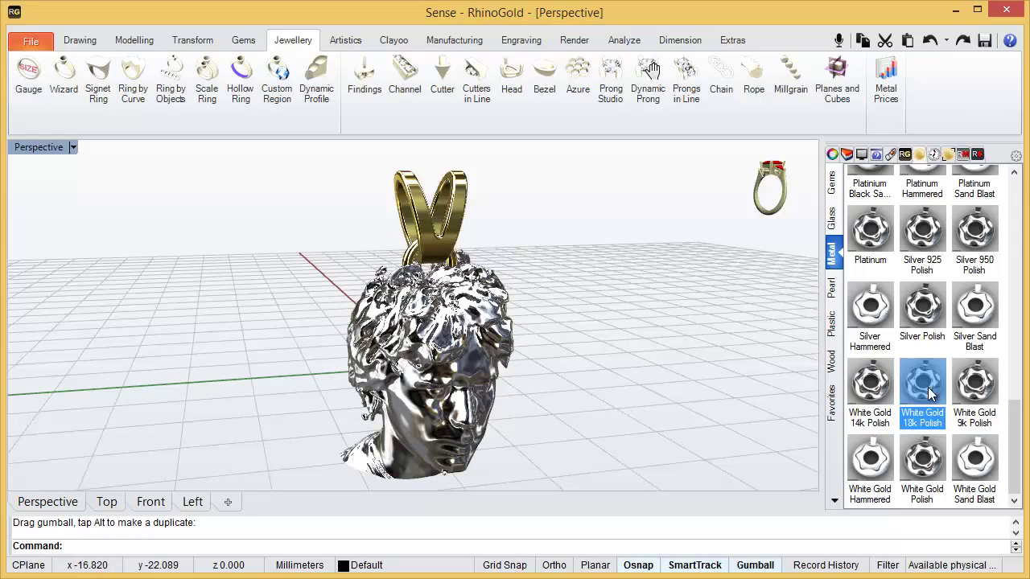
{"action": "left_click_drag", "start_coordinate": [923, 310], "coordinate": [430, 205]}
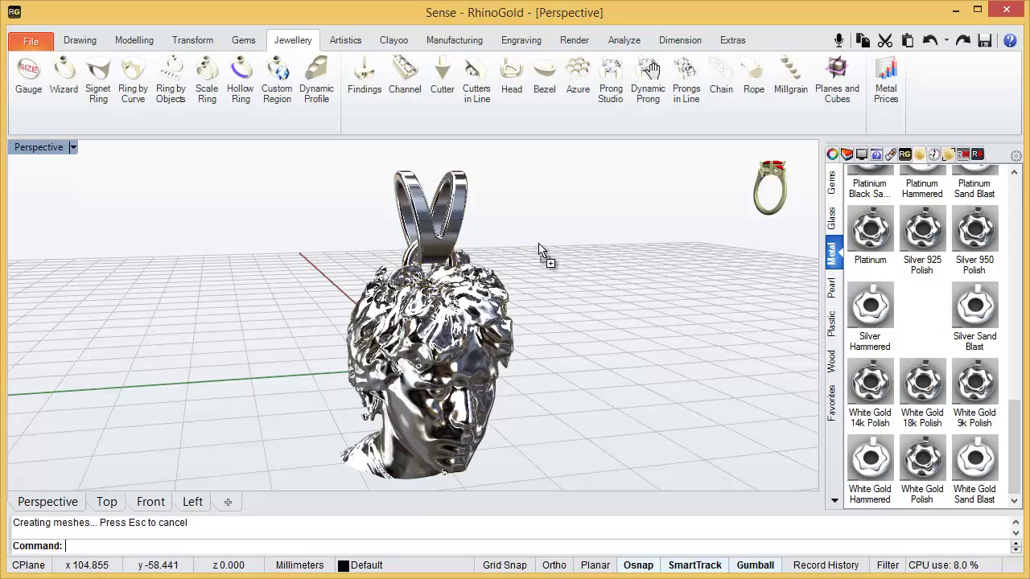
{"action": "right_click_drag", "start_coordinate": [540, 252], "coordinate": [438, 386]}
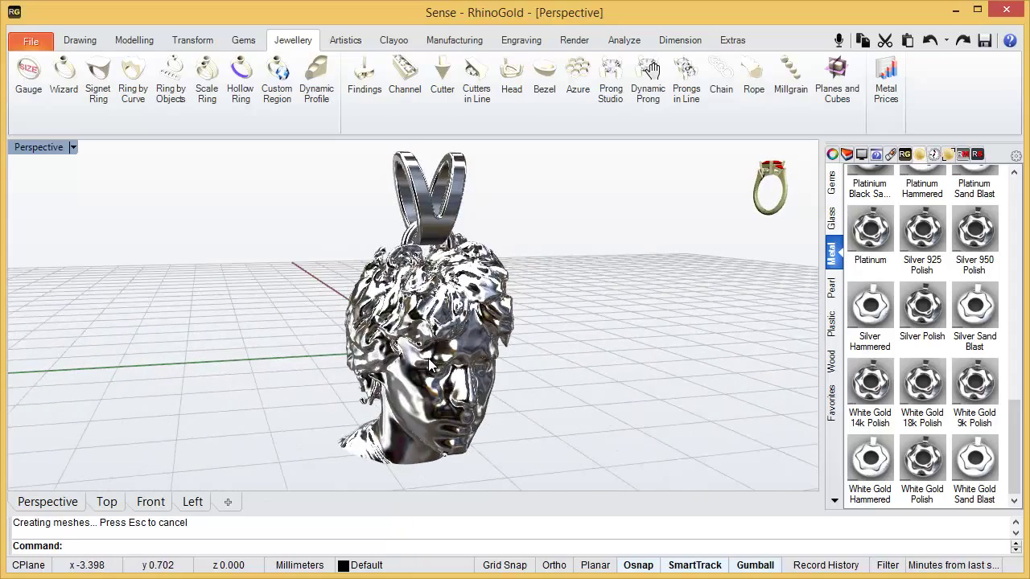
Generate the weight report and view its Metals tab: bail 0.57 g, head 20.28 g
{"action": "left_click", "coordinate": [40, 43]}
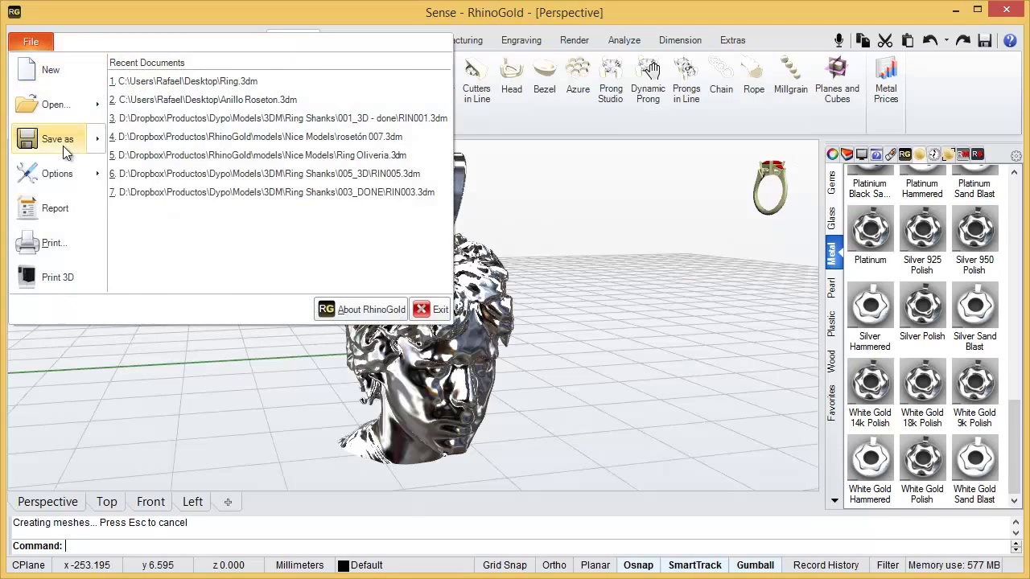
{"action": "left_click", "coordinate": [67, 213]}
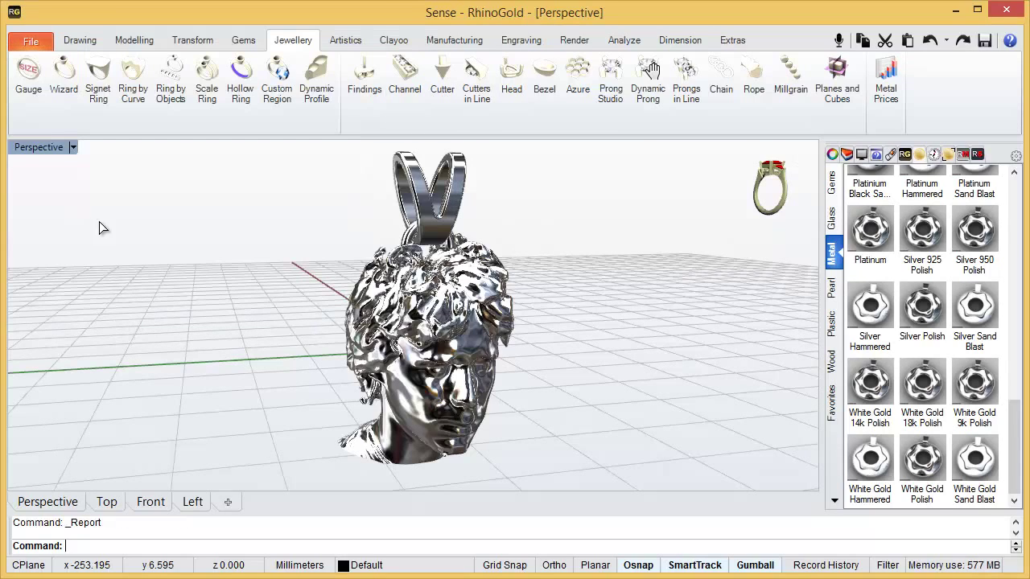
{"action": "left_click_drag", "start_coordinate": [569, 168], "coordinate": [509, 106]}
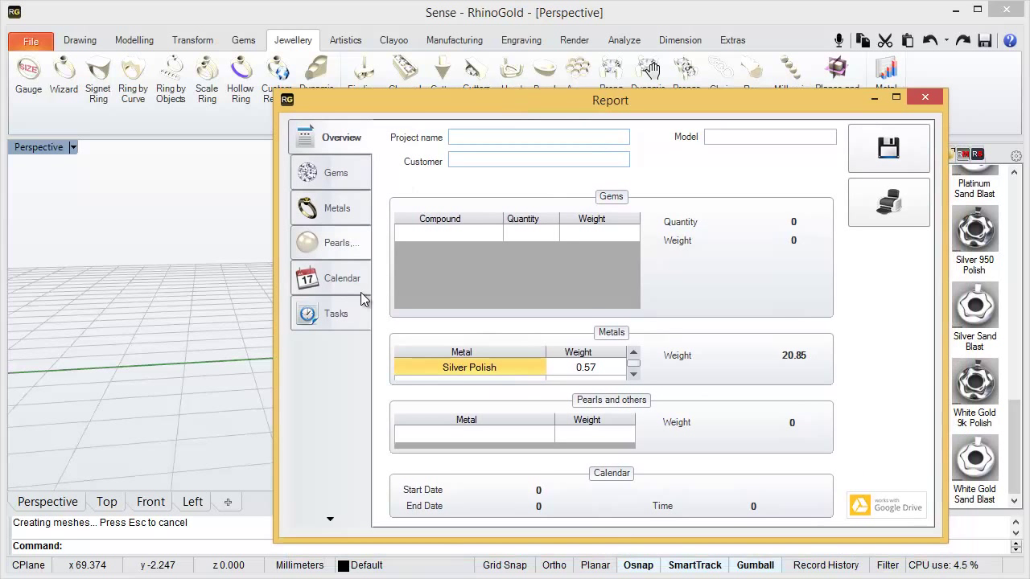
{"action": "left_click", "coordinate": [331, 185]}
{"action": "left_click", "coordinate": [333, 211]}
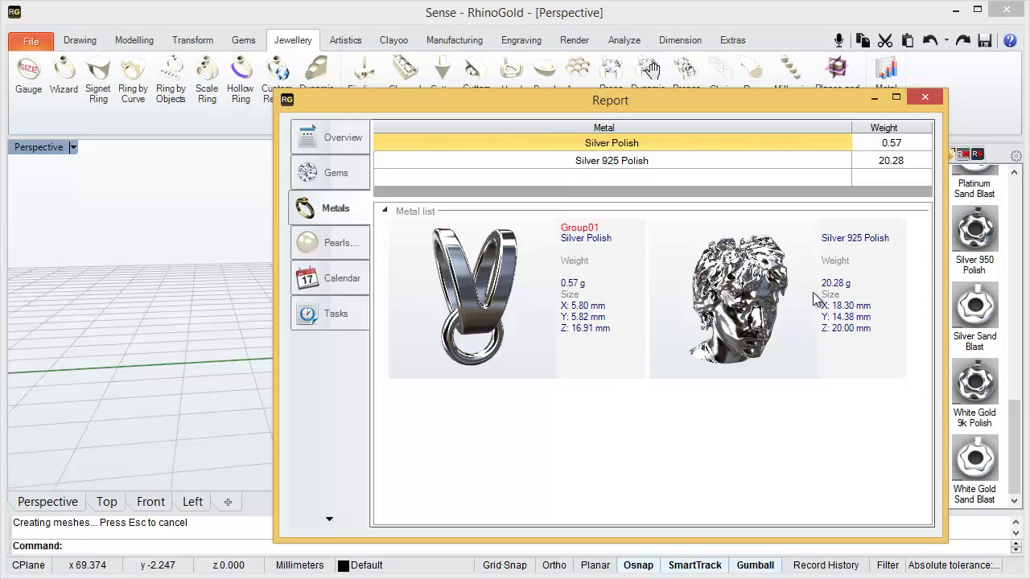
{"action": "left_click_drag", "start_coordinate": [669, 100], "coordinate": [550, 61]}
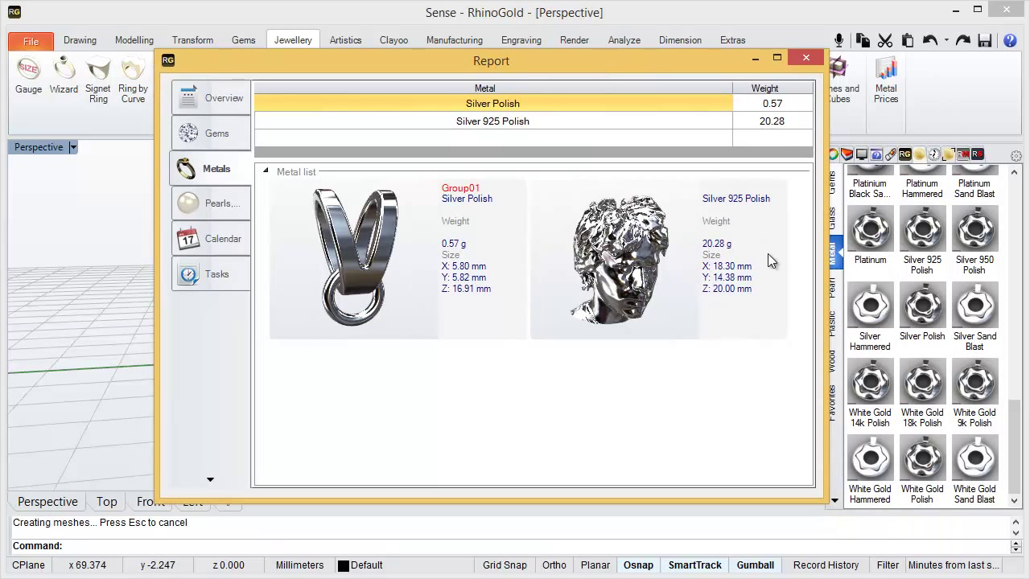
Close the weight report and select the polished-silver head mesh in the viewport
{"action": "left_click", "coordinate": [804, 60]}
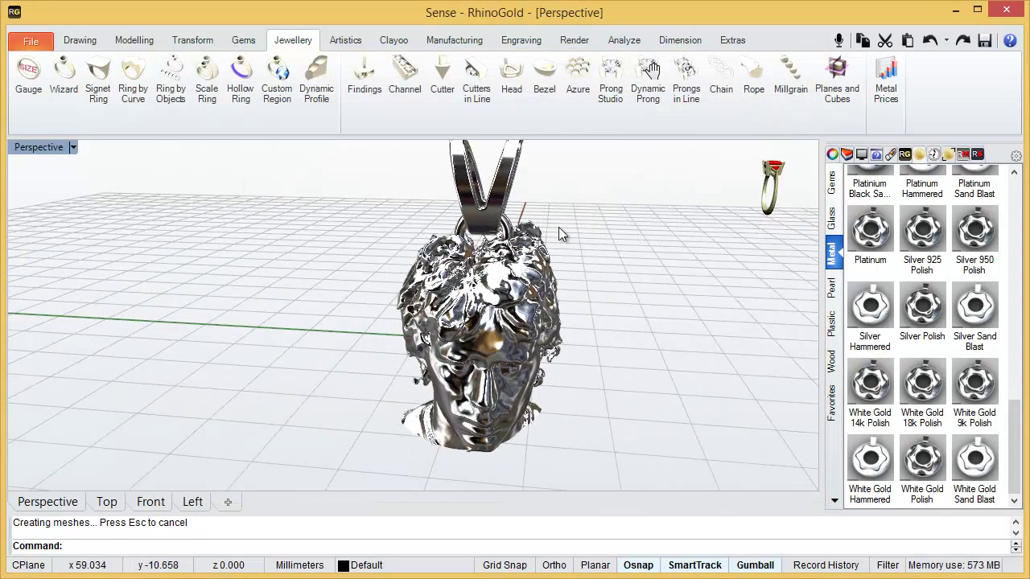
{"action": "left_click", "coordinate": [537, 294]}
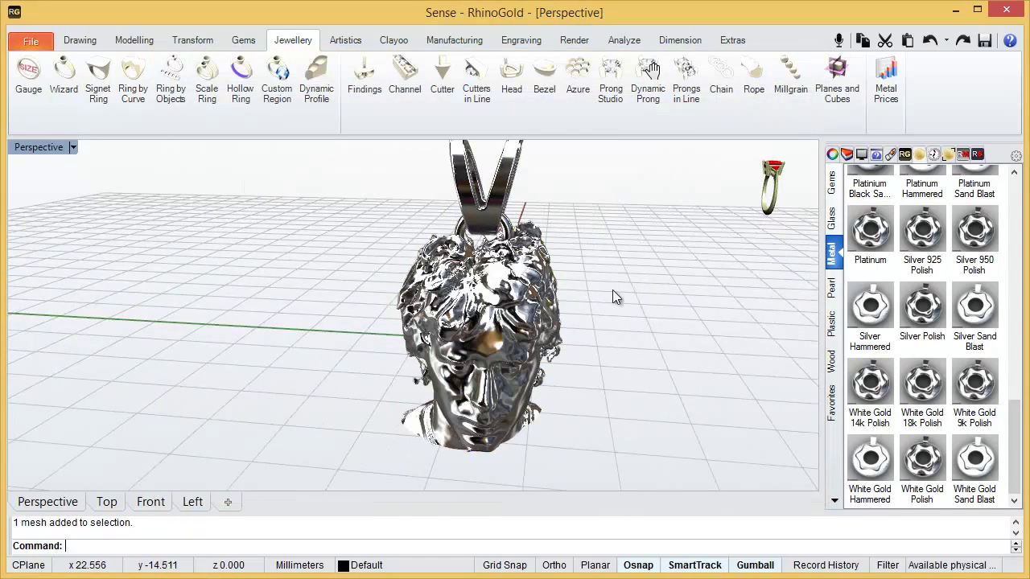